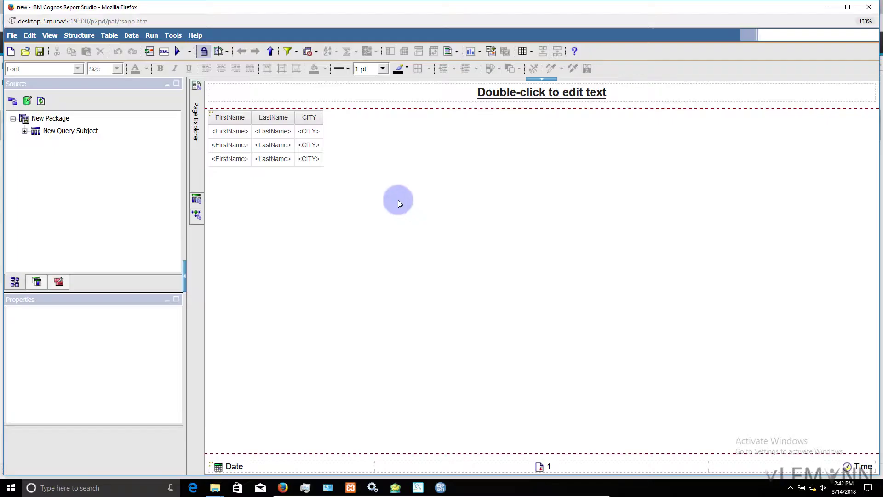
# Run the FirstName, LastName and CITY list report to view its nine rows in Cognos Viewer.
pyautogui.click(178, 52)
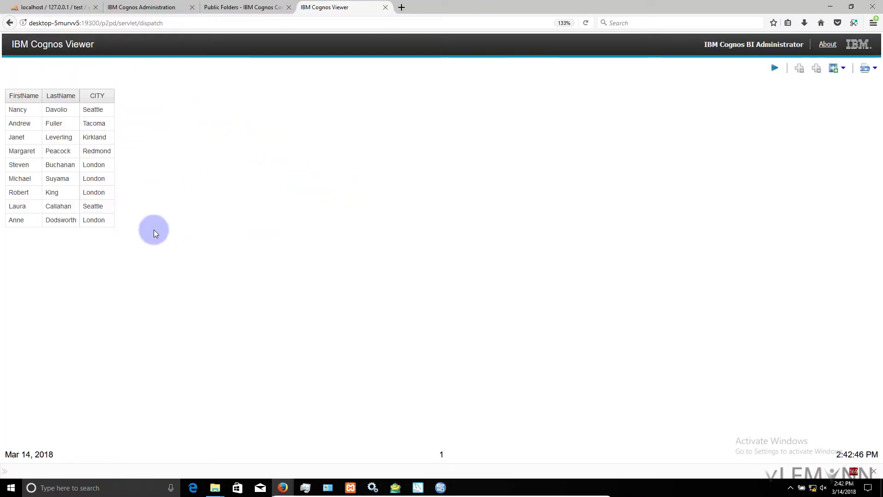
# Close the Cognos Viewer report output and bring the Toad for SQL Server window forward.
pyautogui.click(385, 7)
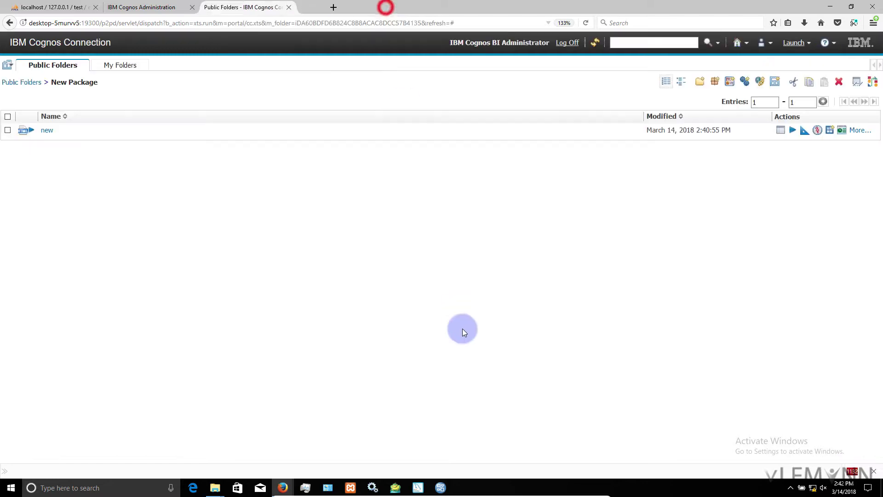
pyautogui.hotkey('alt', 'Tab')
pyautogui.hotkey('alt', 'Tab')
pyautogui.hotkey('alt', 'Tab')
pyautogui.hotkey('alt', 'Tab')
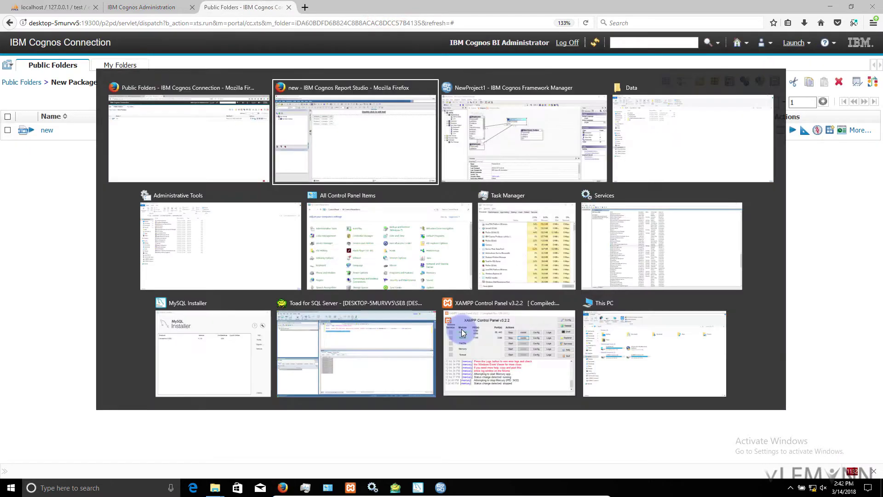
pyautogui.hotkey('alt', 'Tab')
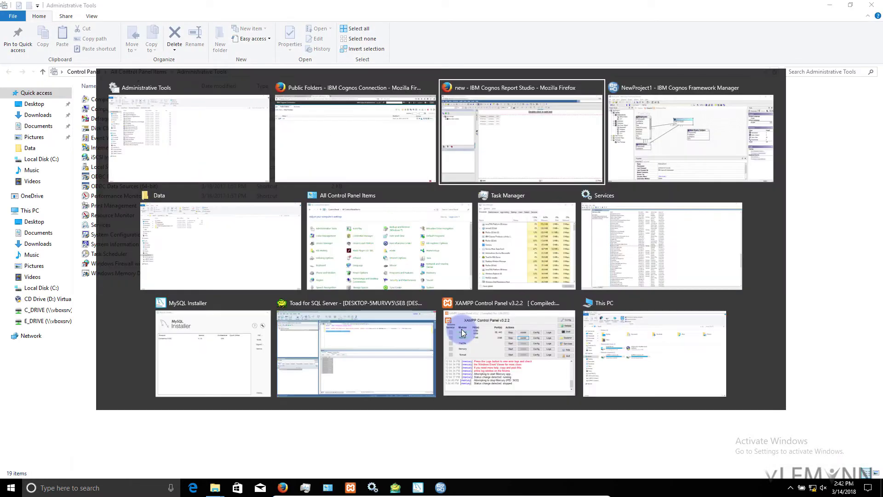
pyautogui.click(397, 354)
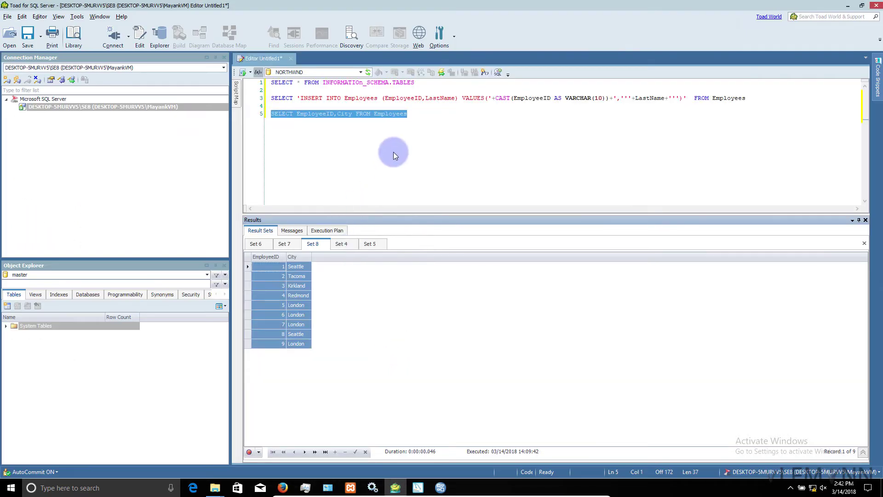
# Replace the query's column list with * and execute SELECT * FROM Employees.
pyautogui.click(392, 152)
pyautogui.click(416, 114)
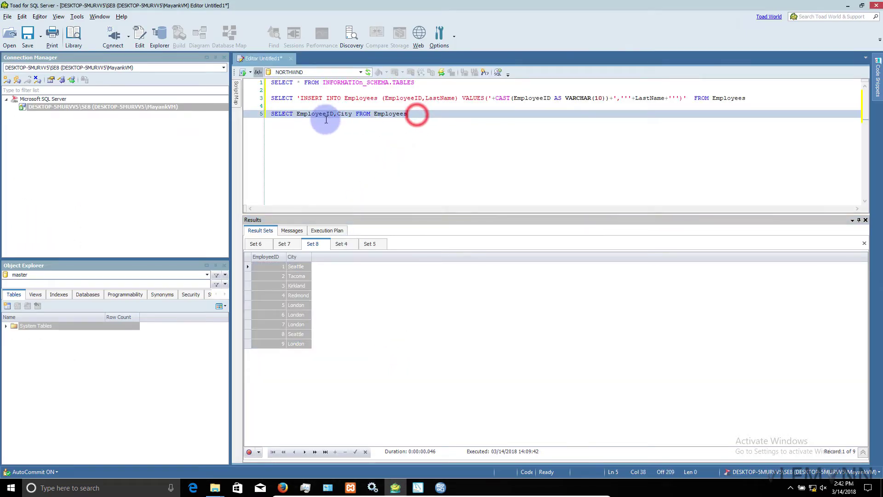
pyautogui.click(269, 108)
pyautogui.moveTo(352, 115); pyautogui.dragTo(300, 114)
pyautogui.press('BackSpace')
pyautogui.press('BackSpace')
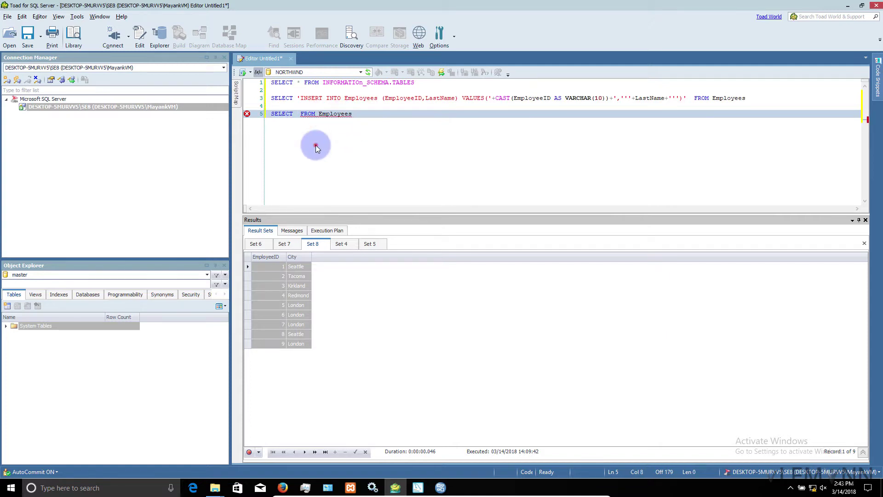
pyautogui.click(296, 115)
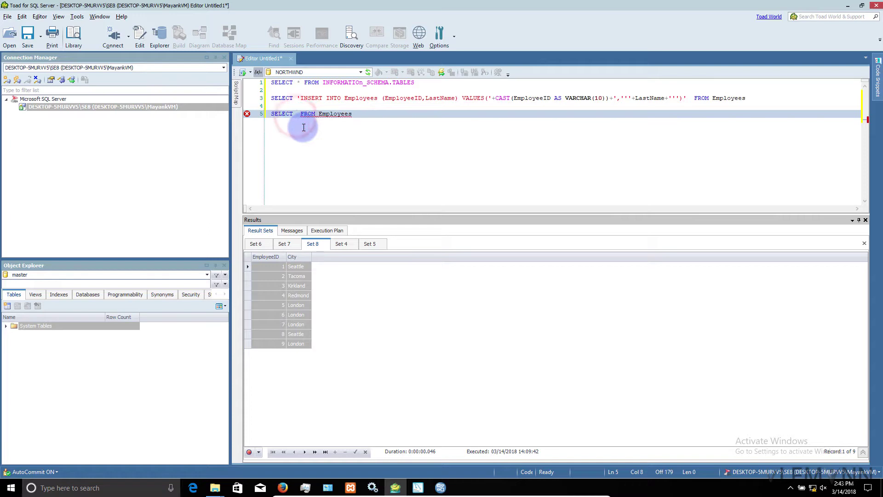
pyautogui.tripleClick(393, 115)
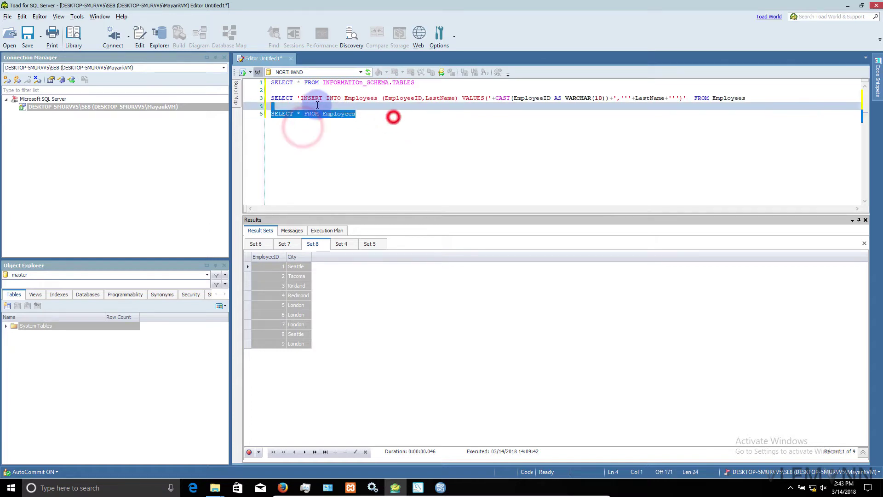
pyautogui.click(242, 72)
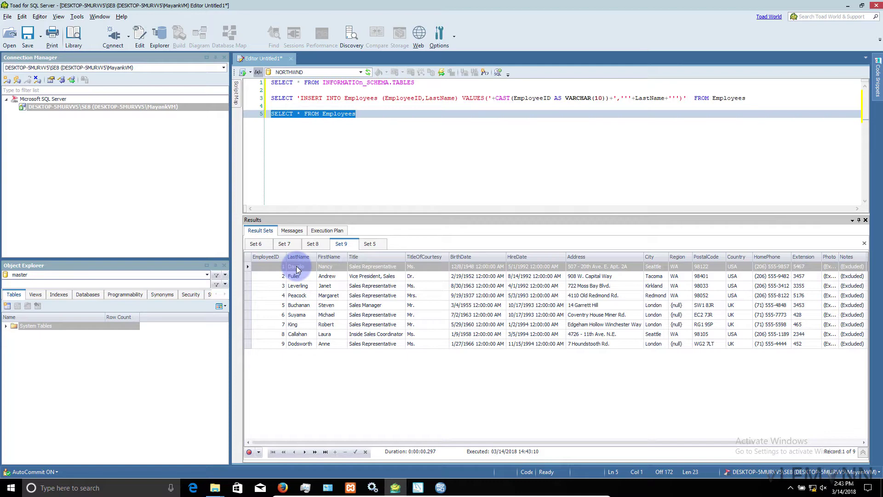
pyautogui.hotkey('alt', 'Tab')
pyautogui.hotkey('alt', 'Tab')
pyautogui.hotkey('alt', 'Tab')
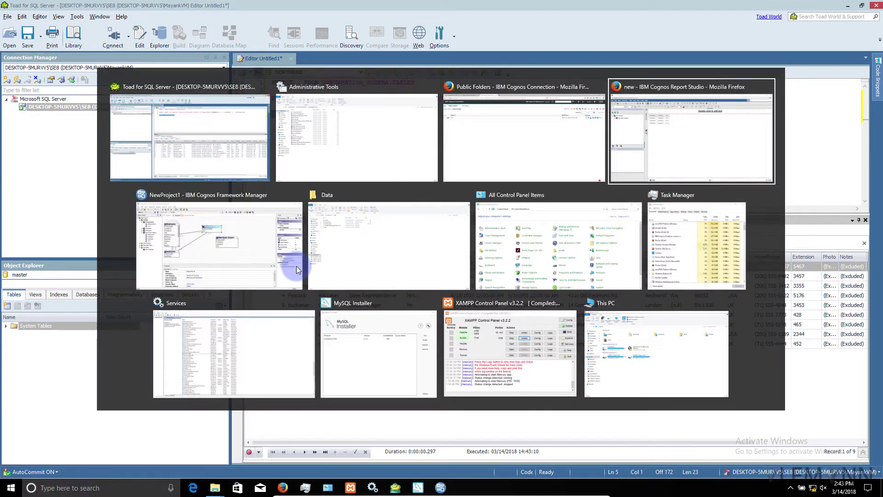
# View the test database's employees table in phpMyAdmin, then switch windows toward the Data folder.
pyautogui.hotkey('alt', 'shift', 'Tab')
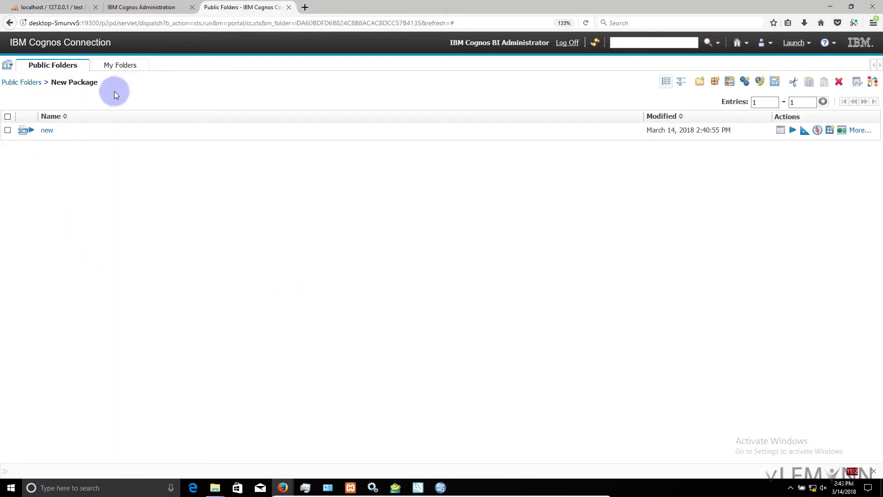
pyautogui.click(69, 7)
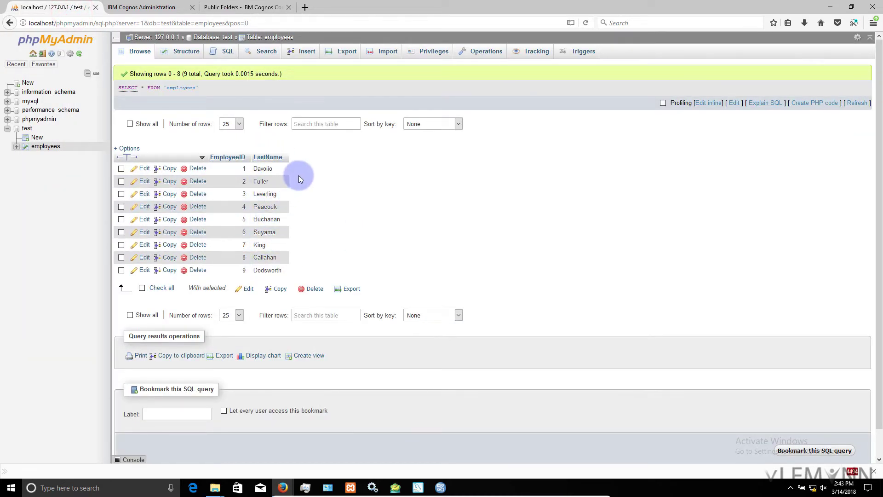
pyautogui.hotkey('alt', 'Tab')
pyautogui.hotkey('alt', 'Tab')
pyautogui.hotkey('alt', 'Tab')
pyautogui.hotkey('alt', 'Tab')
pyautogui.hotkey('alt', 'Tab')
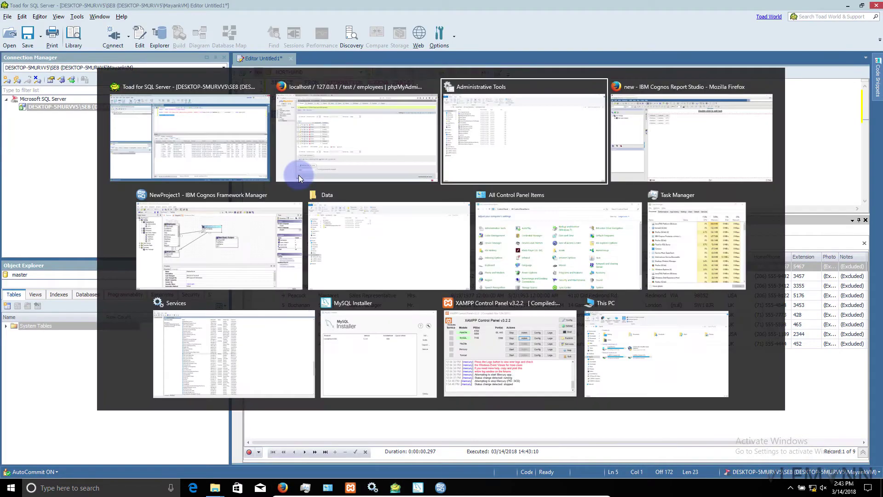
pyautogui.hotkey('alt', 'Tab')
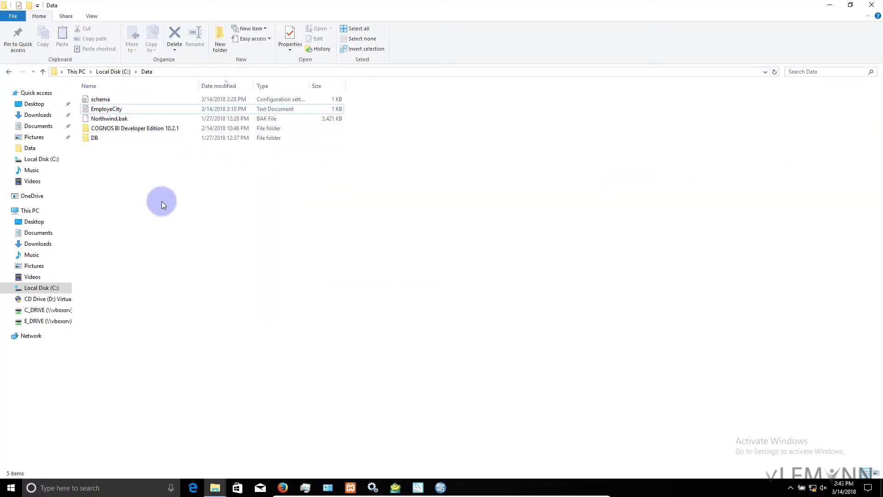
# Select the EmployeCity text file in the Data folder and bring Framework Manager forward.
pyautogui.click(105, 111)
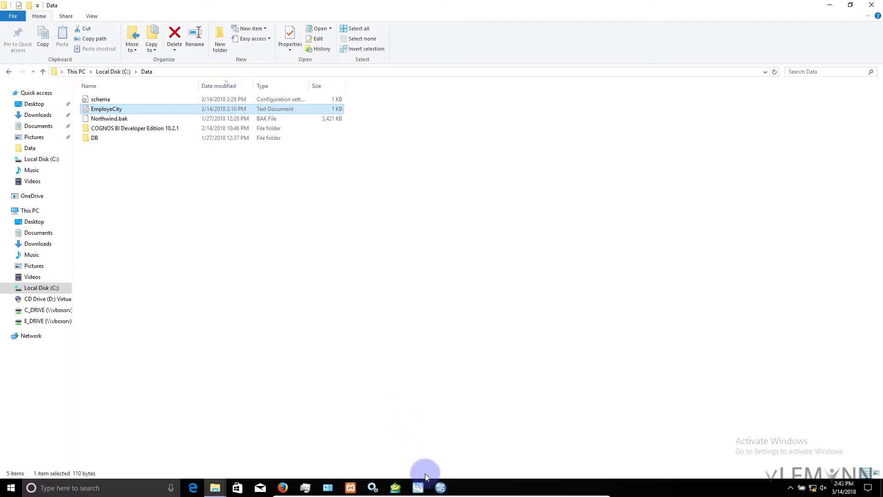
pyautogui.click(418, 486)
pyautogui.click(440, 487)
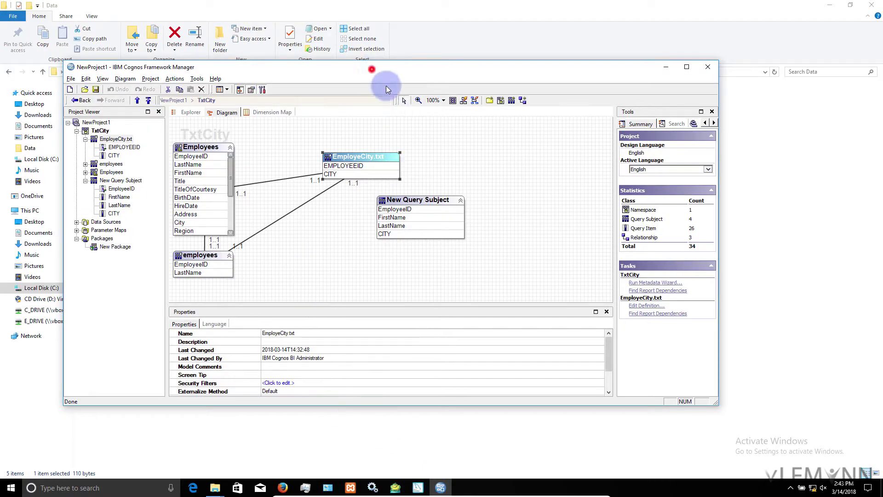
# Move the Framework Manager window aside and return to the Cognos Public Folders page in Firefox.
pyautogui.moveTo(372, 69); pyautogui.dragTo(429, 125)
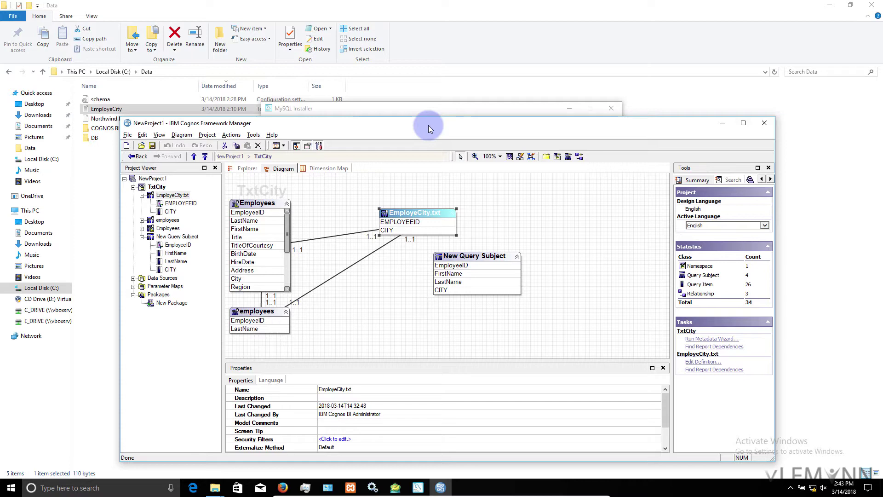
pyautogui.hotkey('alt', 'Tab')
pyautogui.hotkey('alt', 'Tab')
pyautogui.hotkey('alt', 'Tab')
pyautogui.hotkey('alt', 'Tab')
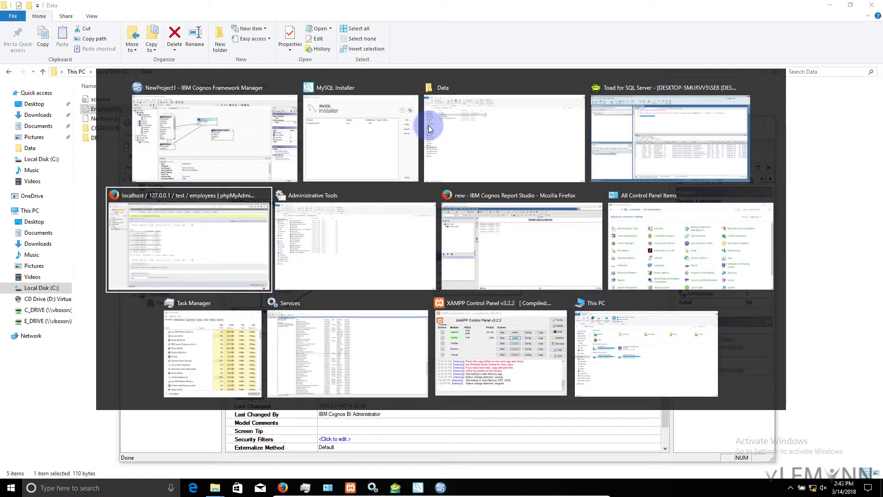
pyautogui.hotkey('alt', 'Tab')
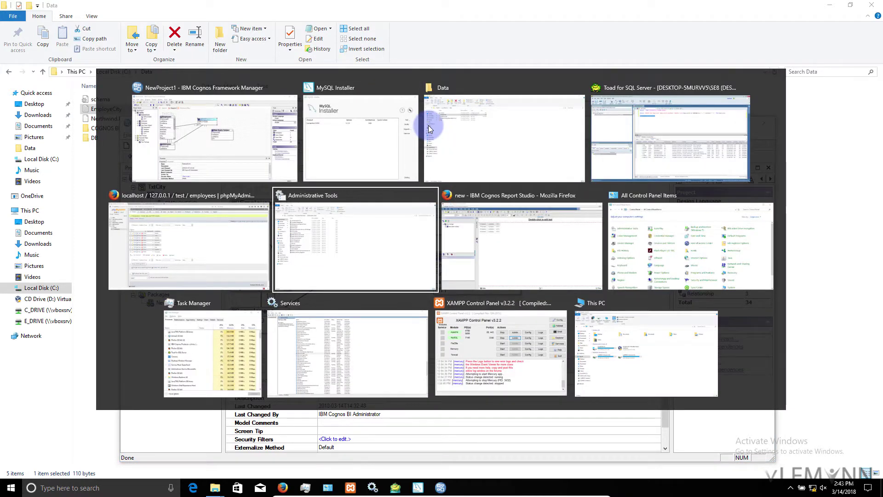
pyautogui.hotkey('alt', 'Tab')
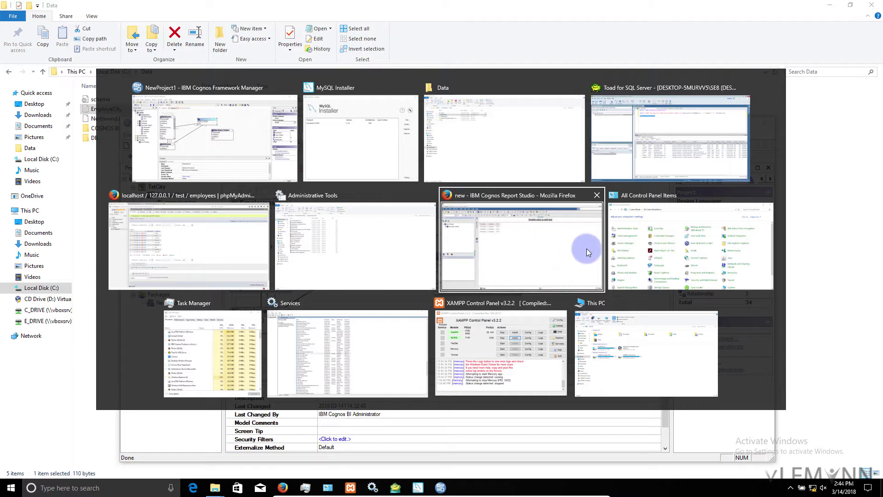
pyautogui.click(181, 220)
pyautogui.click(232, 7)
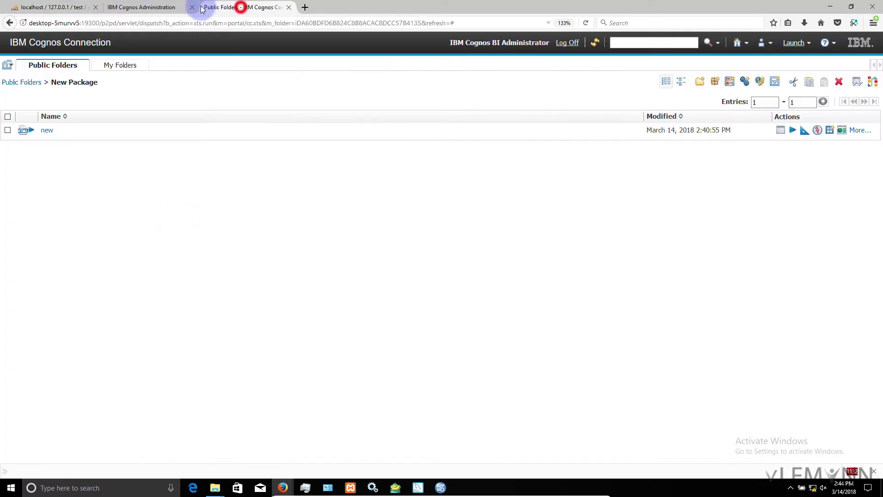
# Start a new data source named asas in Cognos Administration and advance to its connection step.
pyautogui.click(146, 7)
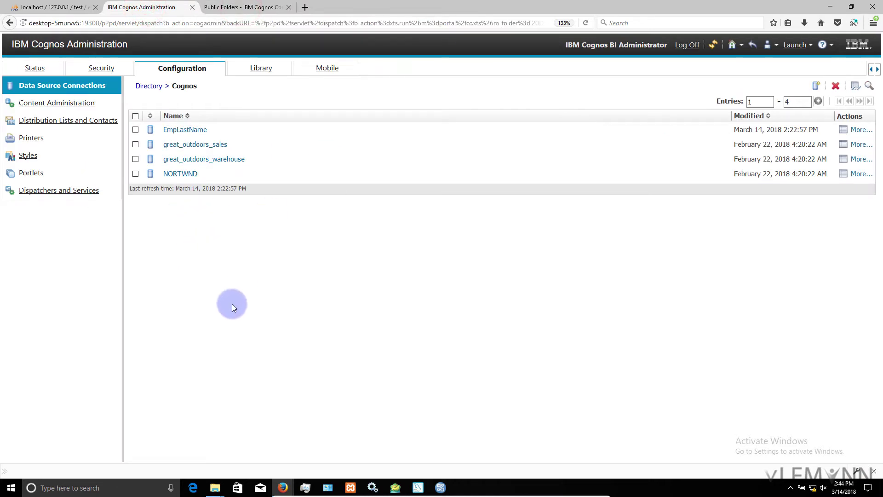
pyautogui.click(815, 88)
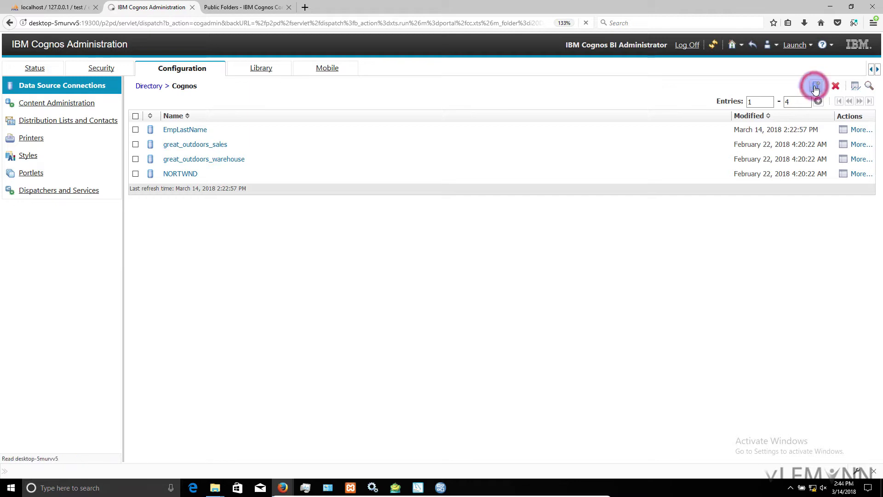
pyautogui.write('asas')
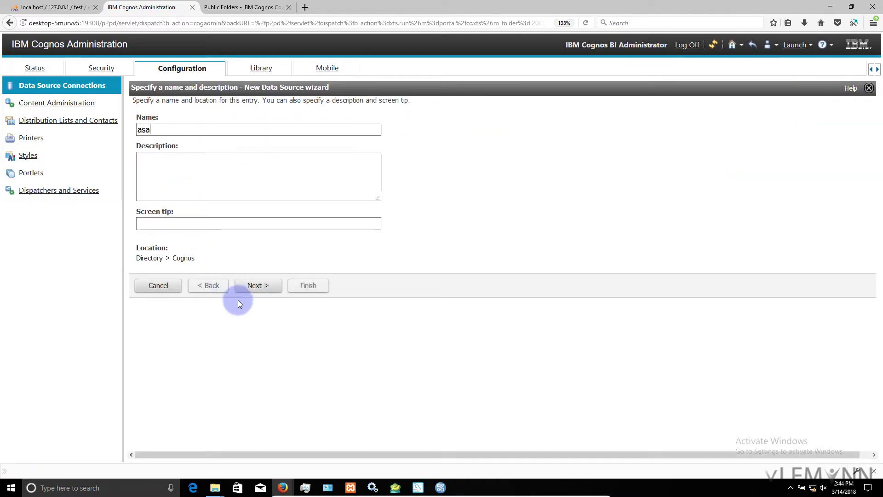
pyautogui.click(250, 287)
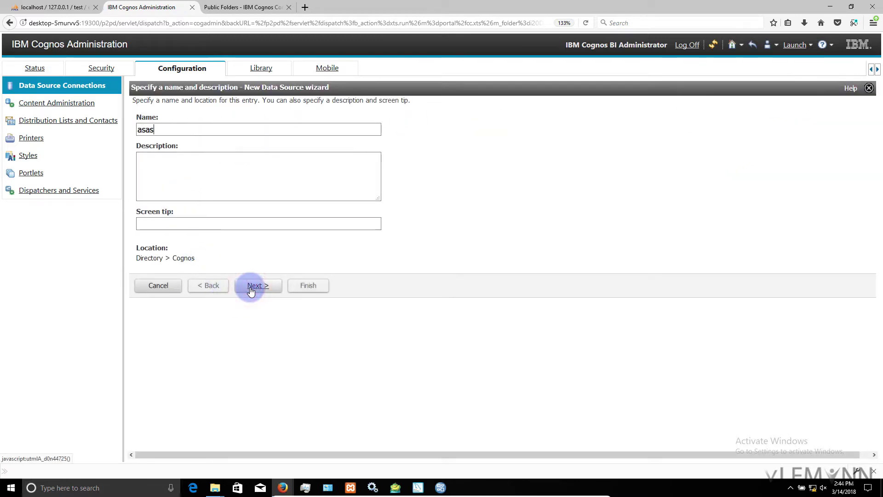
pyautogui.click(260, 288)
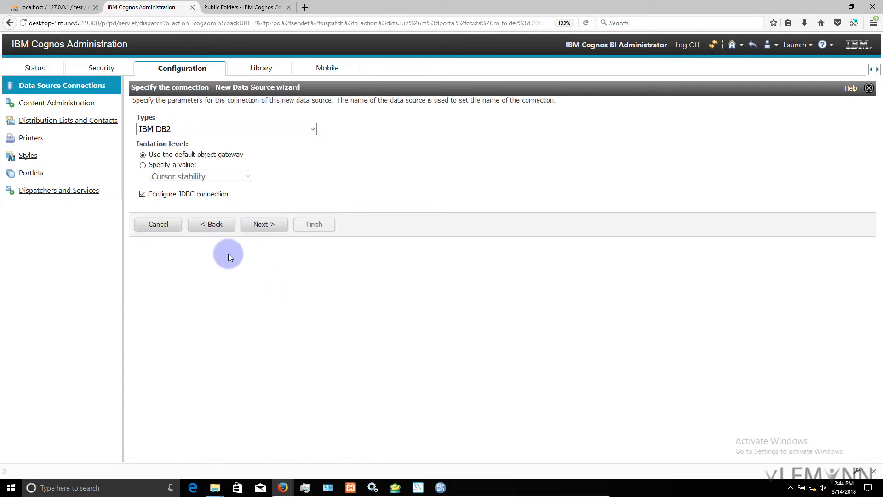
# Choose Microsoft SQL Server (SQL 2005 Native Client) as the type and enter server name as.
pyautogui.click(191, 130)
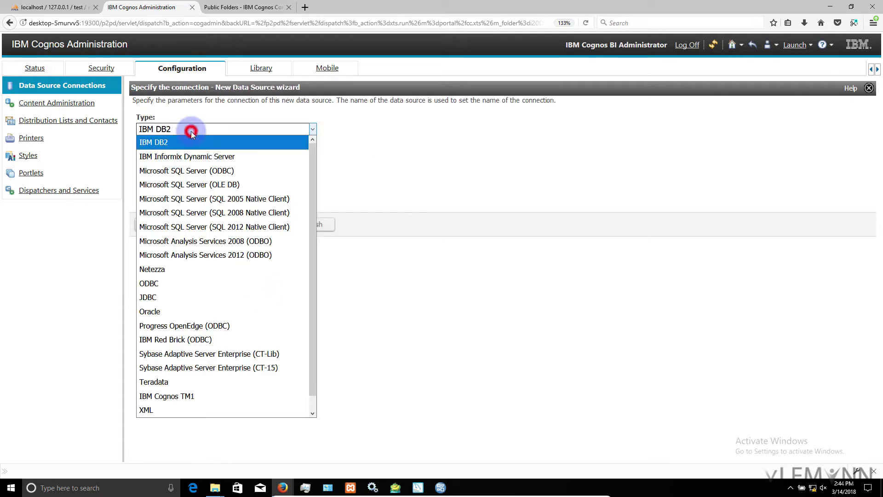
pyautogui.click(211, 194)
pyautogui.click(261, 224)
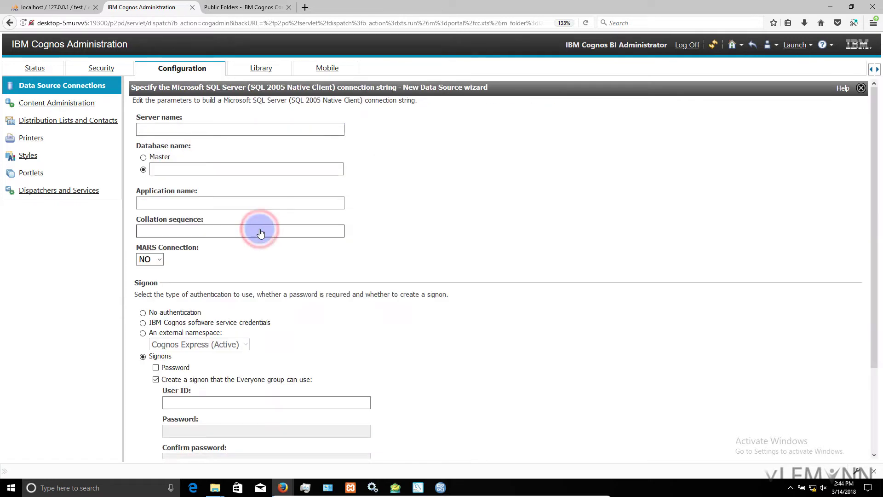
pyautogui.click(197, 129)
pyautogui.write('as')
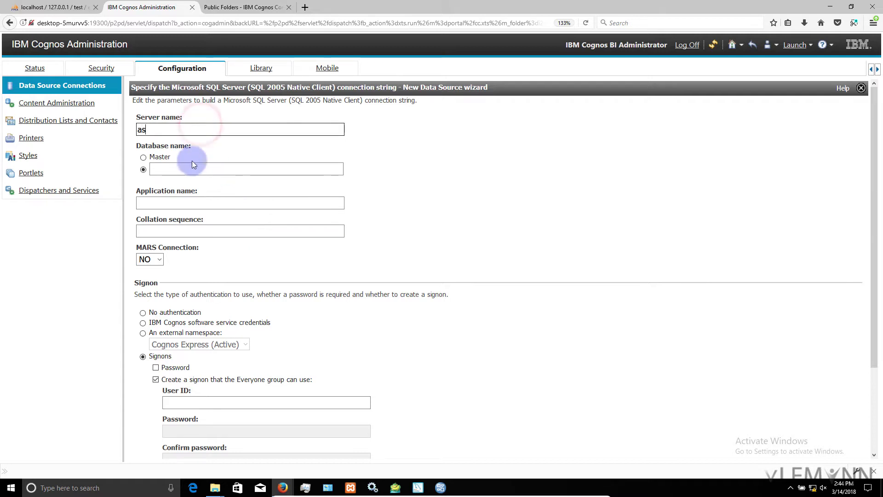
pyautogui.click(189, 172)
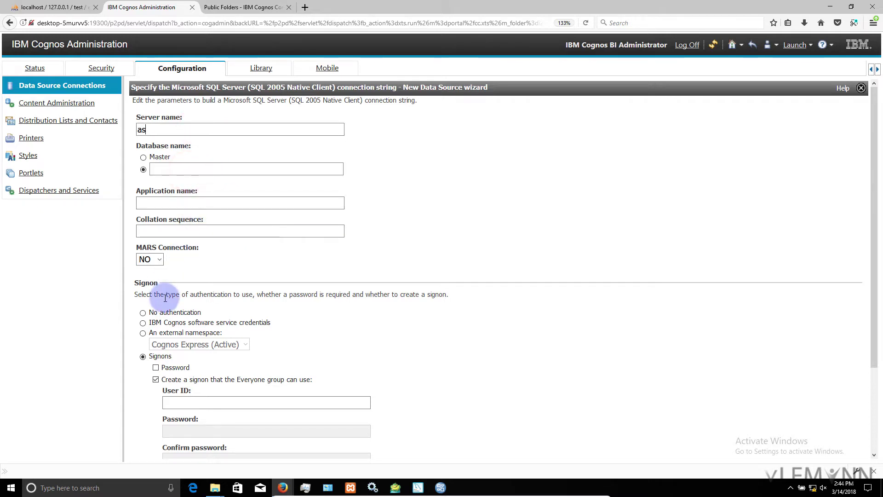
# Require a password for the signon and enter user ID sa.
pyautogui.scroll(-3, 147, 267)
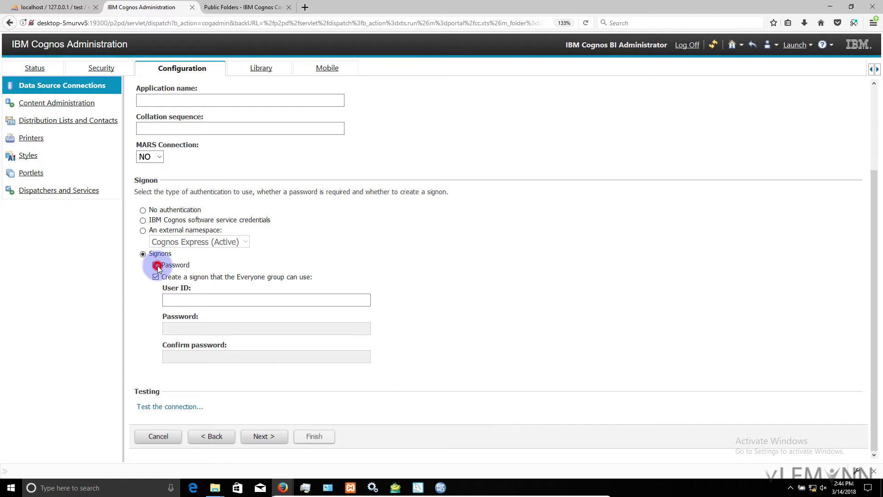
pyautogui.click(156, 265)
pyautogui.click(183, 302)
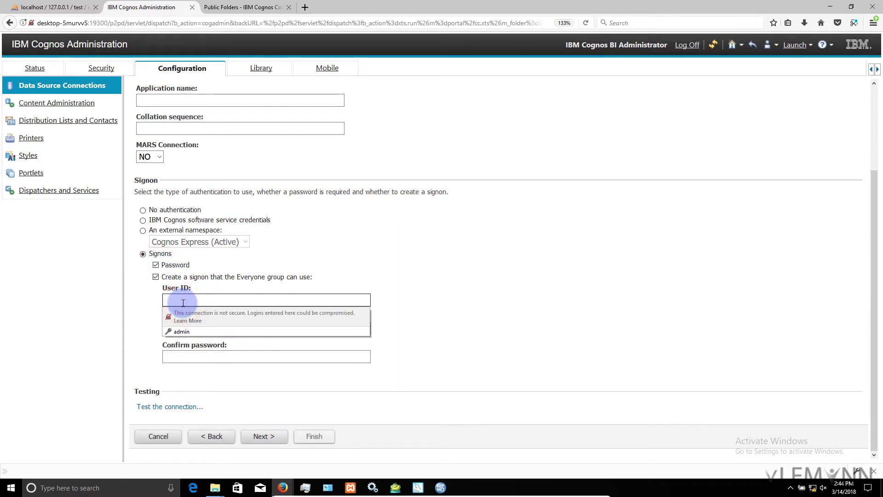
pyautogui.write('sa')
pyautogui.click(188, 329)
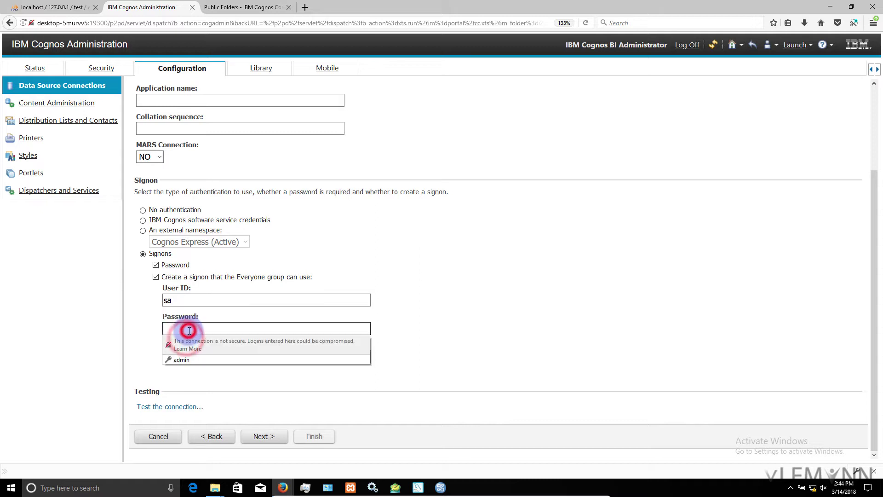
pyautogui.click(232, 394)
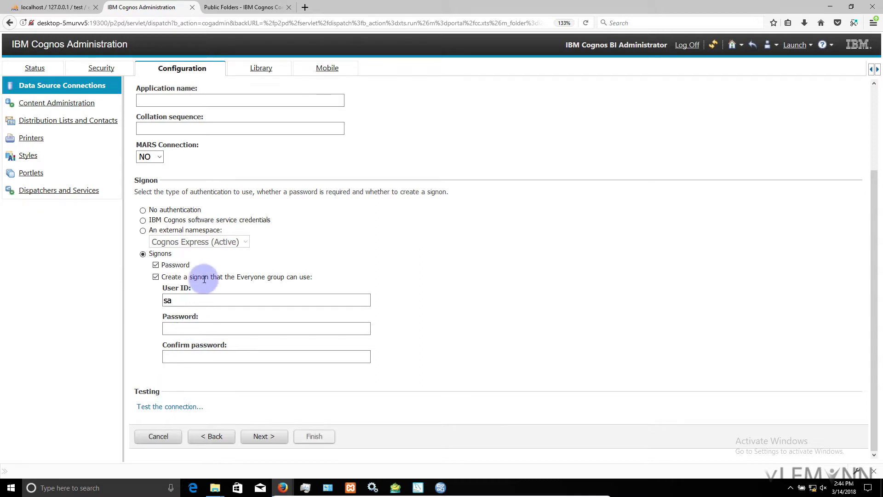
pyautogui.scroll(3, 631, 281)
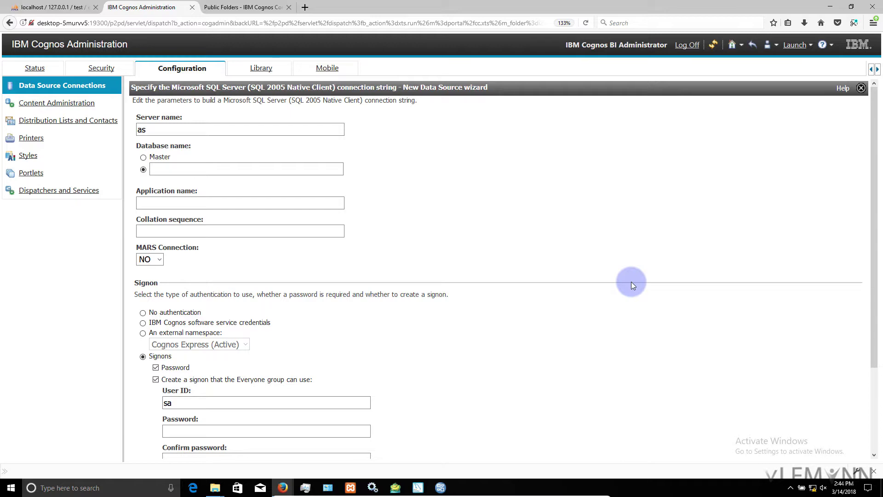
pyautogui.scroll(-2, 631, 281)
pyautogui.hotkey('alt', 'Tab')
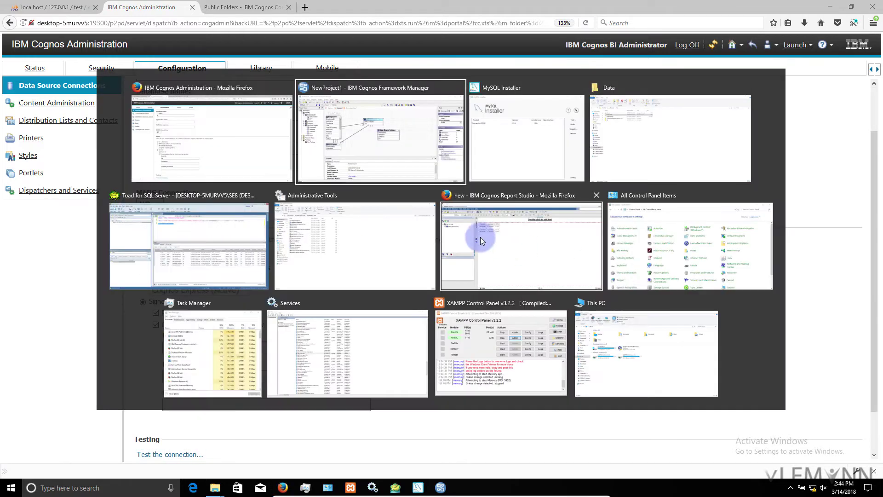
# Open ODBC Data Sources (32-bit) from the Administrative Tools folder.
pyautogui.click(312, 239)
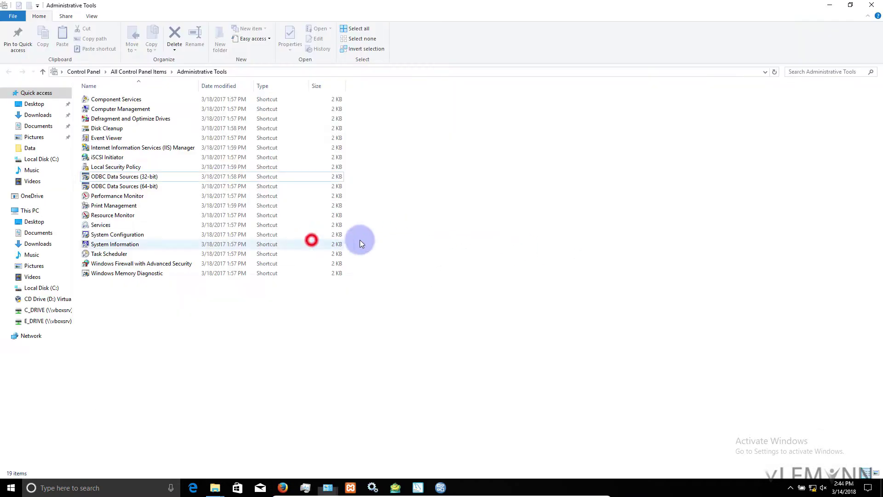
pyautogui.doubleClick(118, 176)
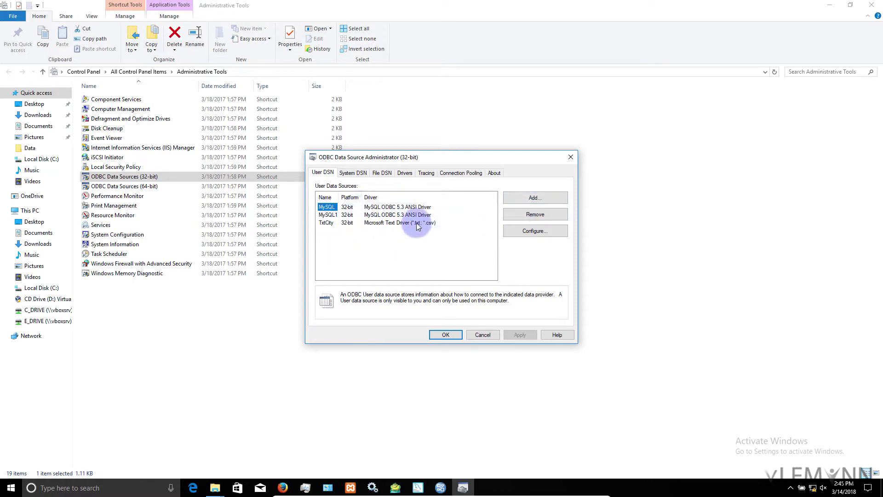
# Add a user DSN with the MySQL ODBC 5.3 ANSI Driver and enter server localh.
pyautogui.click(520, 198)
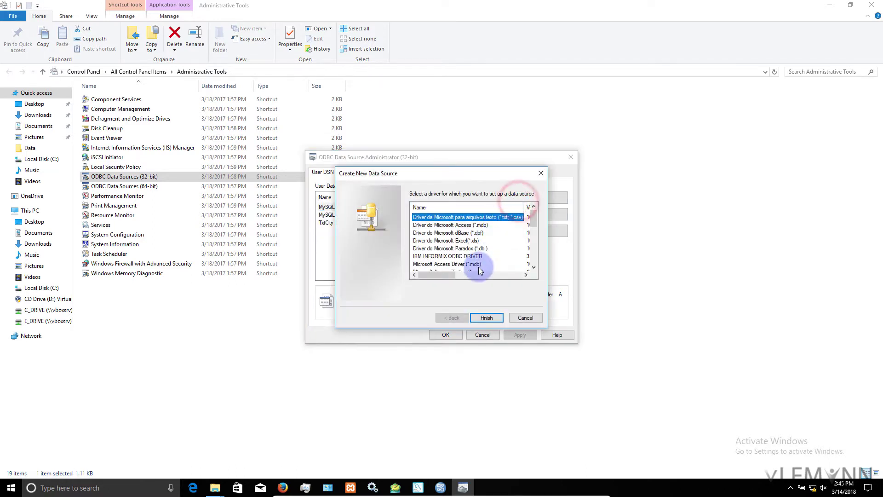
pyautogui.scroll(-6, 478, 267)
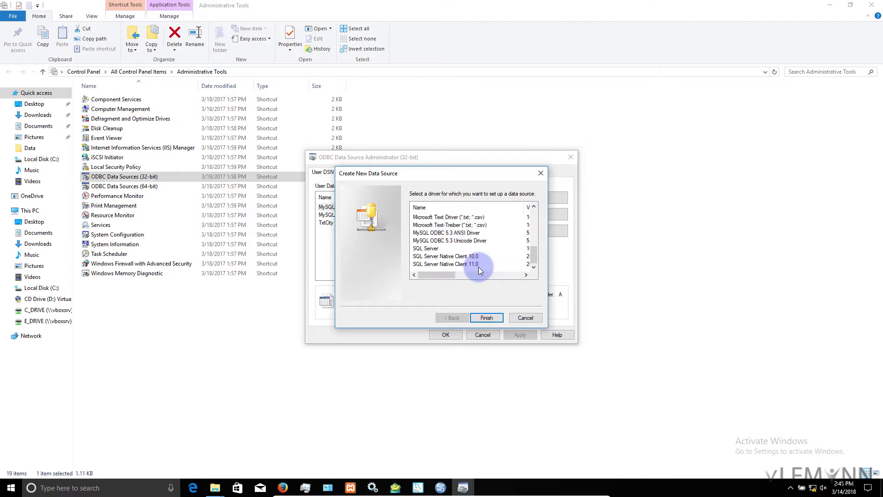
pyautogui.click(458, 232)
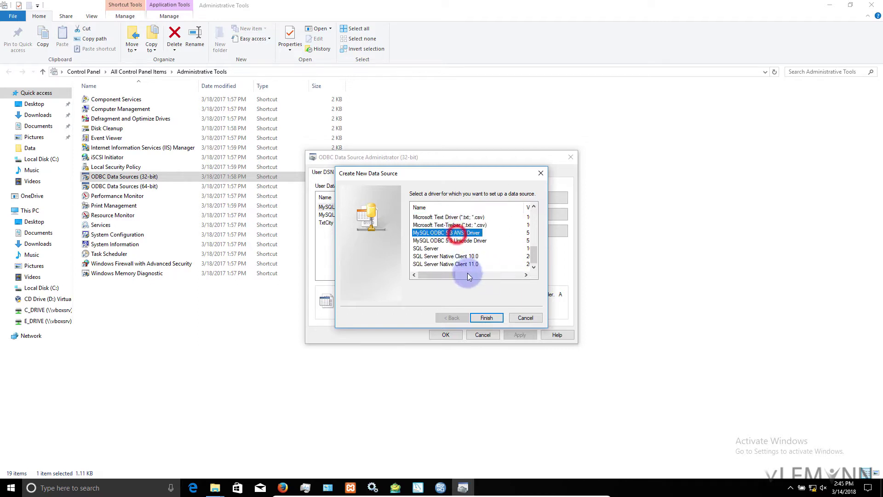
pyautogui.click(488, 316)
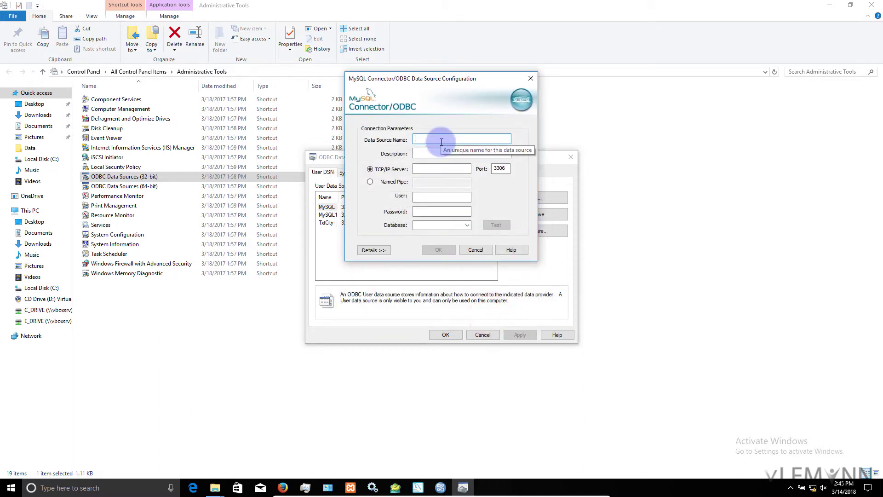
pyautogui.write('lo')
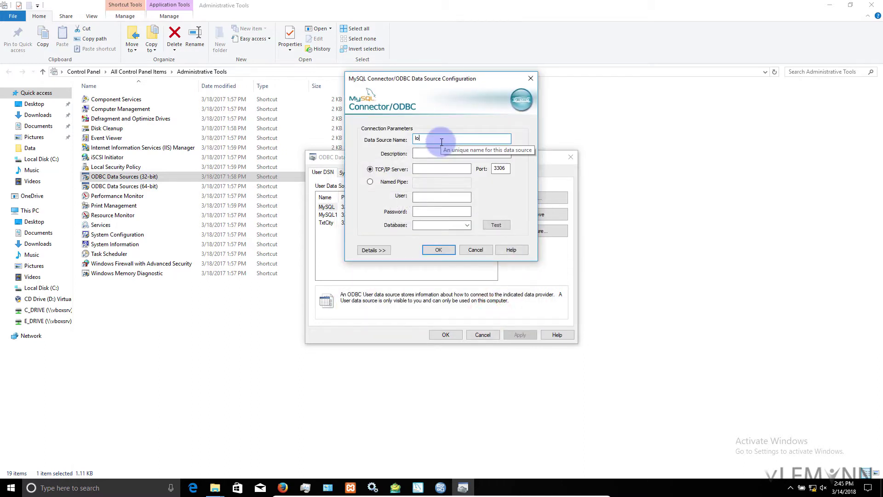
pyautogui.write('calhost')
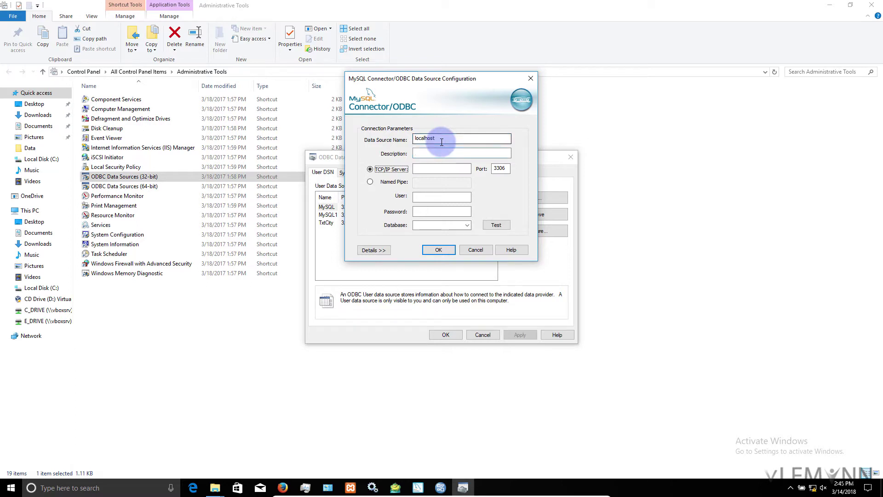
# Set database test, confirm the connection test succeeds, and close the driver configuration.
pyautogui.click(431, 196)
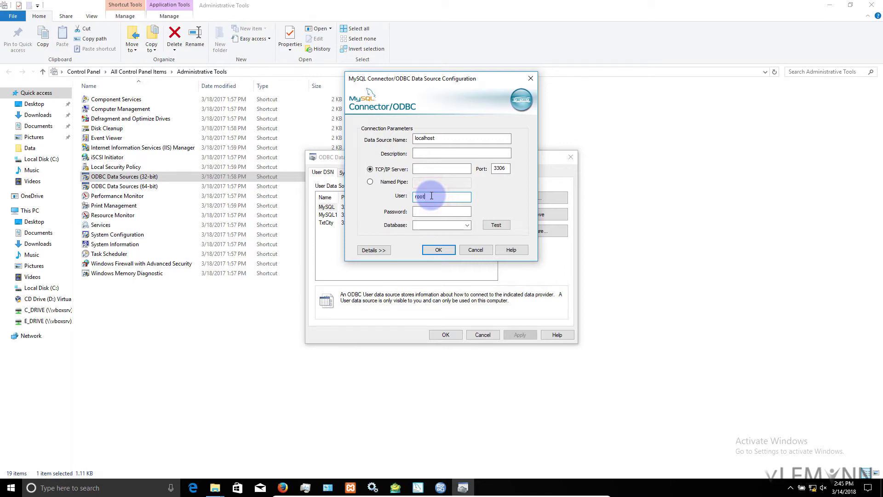
pyautogui.click(434, 210)
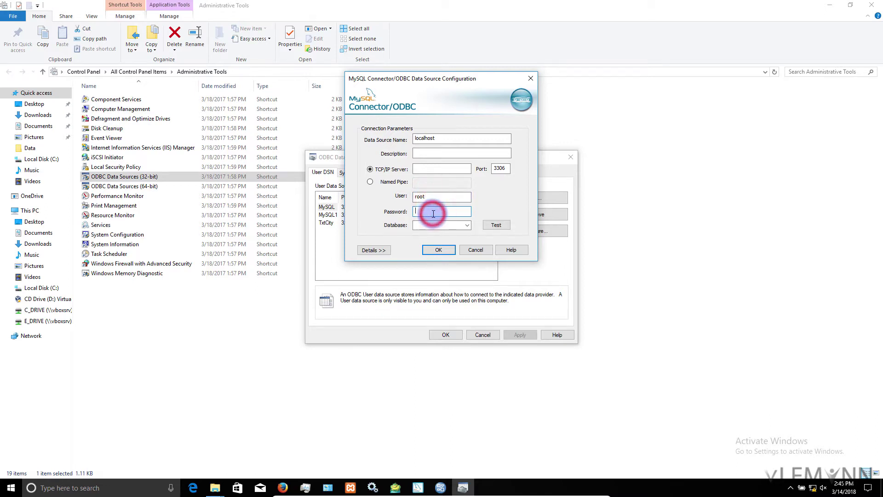
pyautogui.click(449, 227)
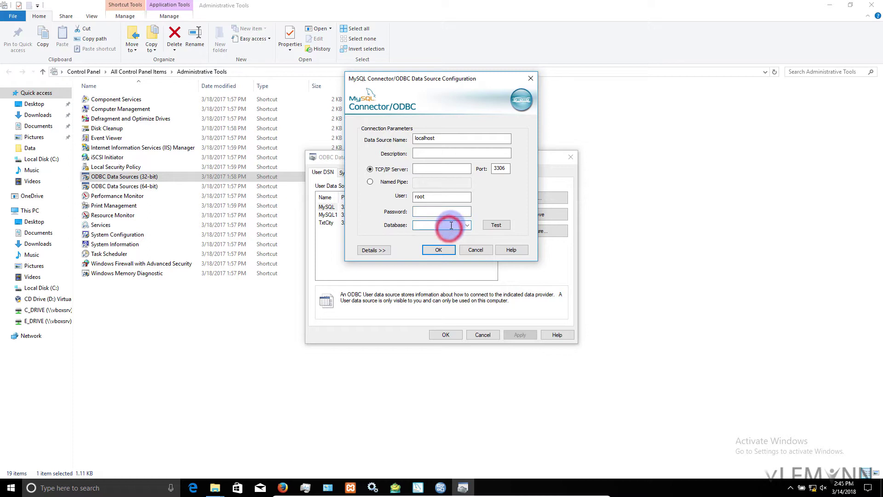
pyautogui.write('test')
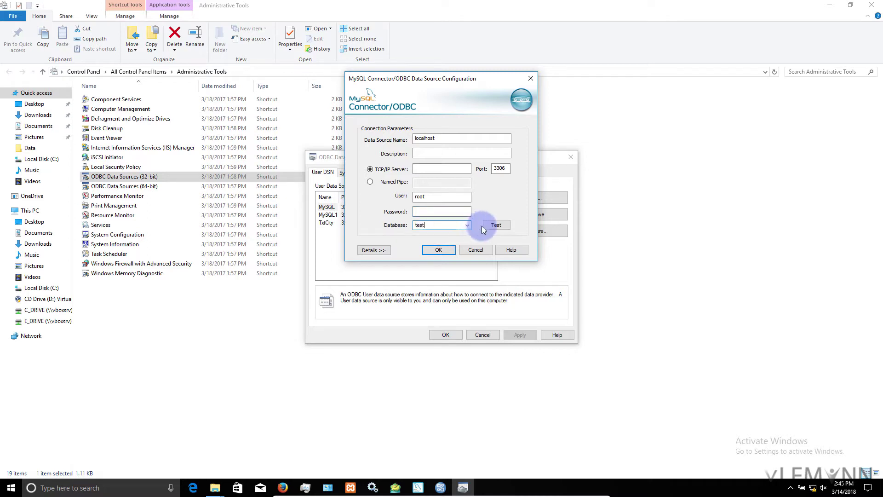
pyautogui.click(499, 226)
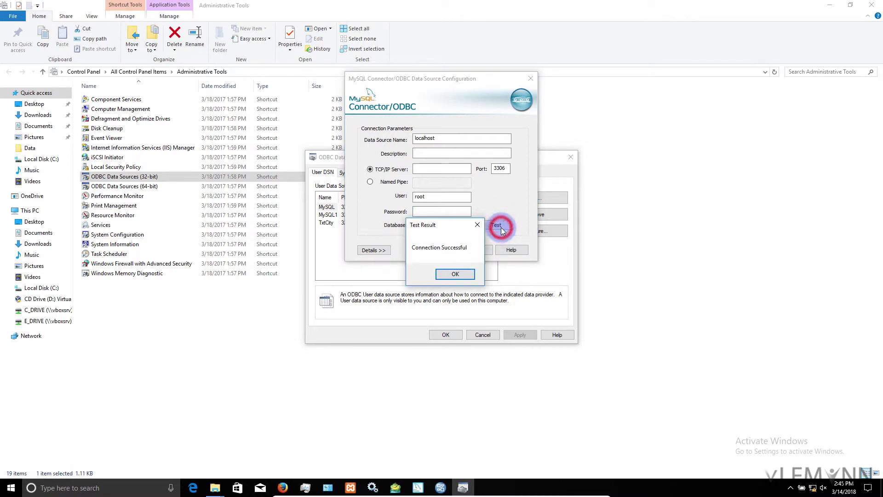
pyautogui.click(467, 274)
pyautogui.click(477, 251)
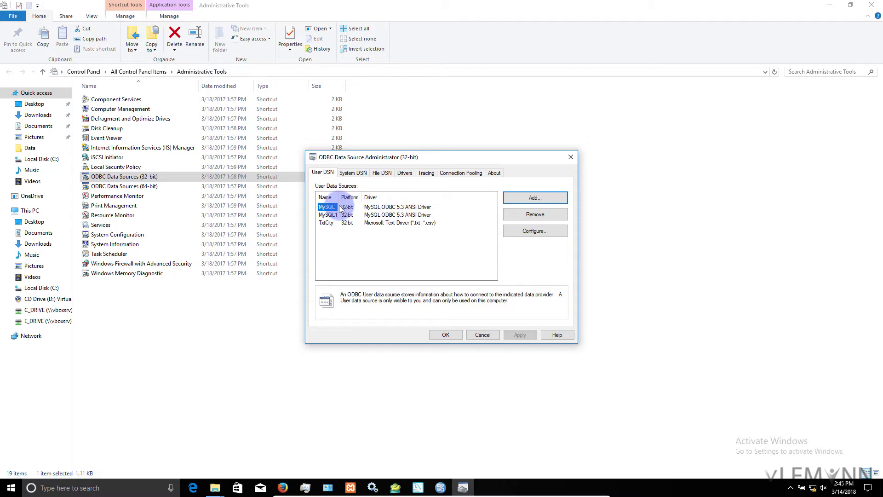
# Return to Cognos Administration in Firefox and cancel the unfinished SQL Server data source.
pyautogui.hotkey('alt', 'Tab')
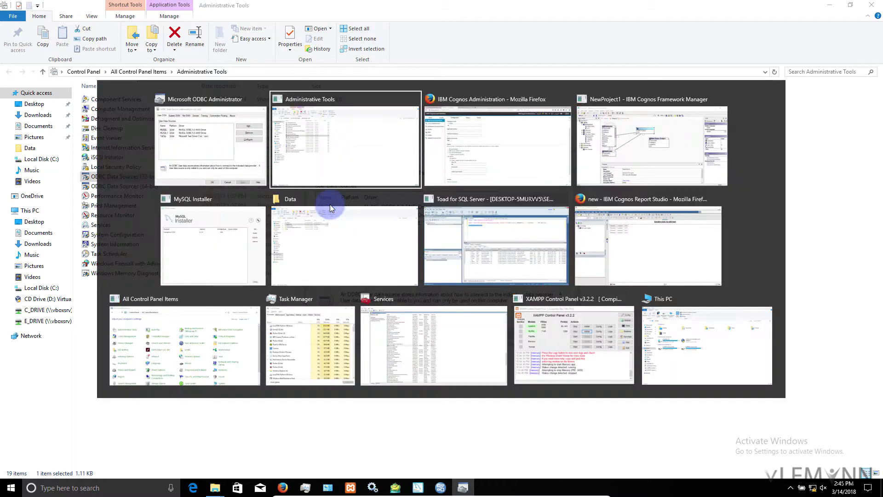
pyautogui.hotkey('alt', 'Tab')
pyautogui.press('Tab')
pyautogui.press('Tab')
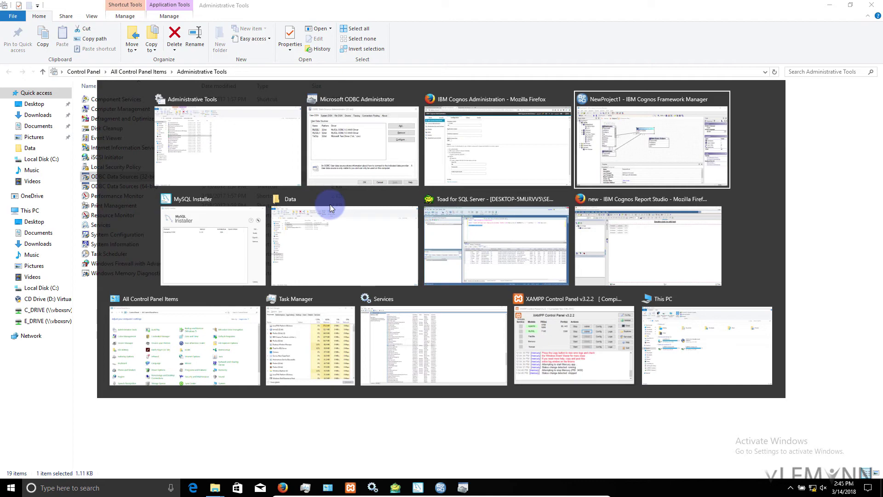
pyautogui.hotkey('alt', 'shift', 'Tab')
pyautogui.hotkey('alt', 'Tab')
pyautogui.press('Tab')
pyautogui.press('Tab')
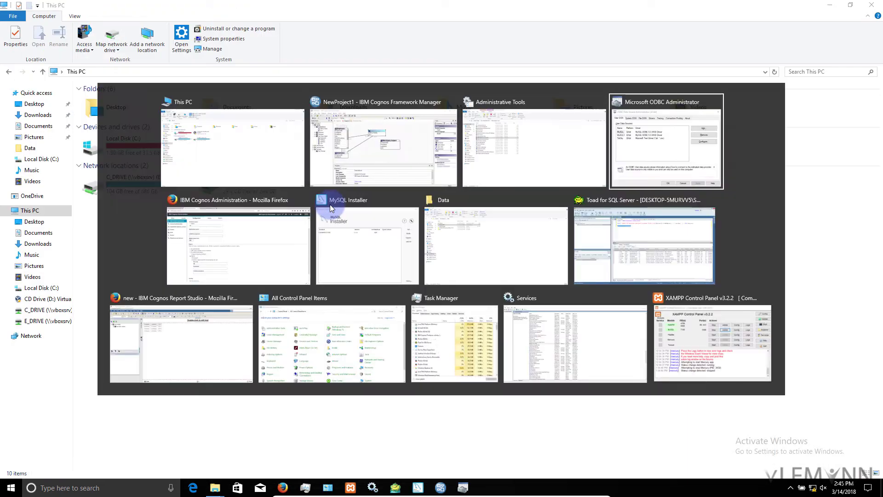
pyautogui.click(255, 235)
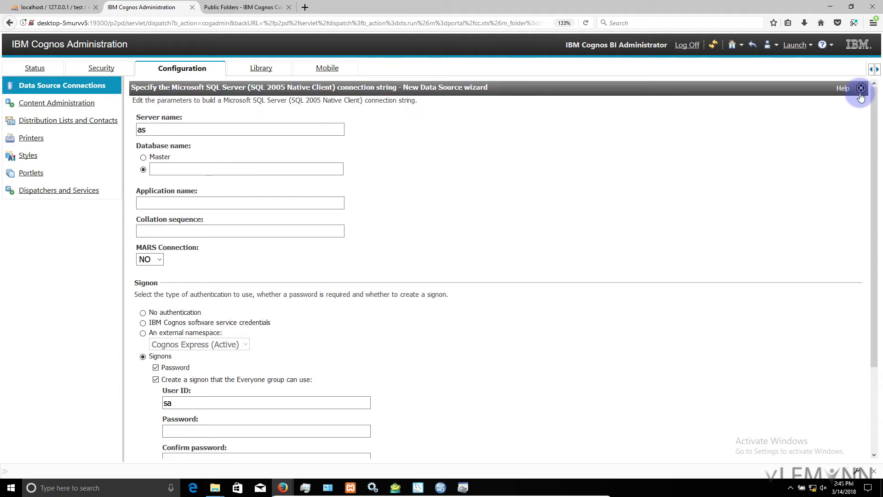
pyautogui.scroll(-3, 631, 180)
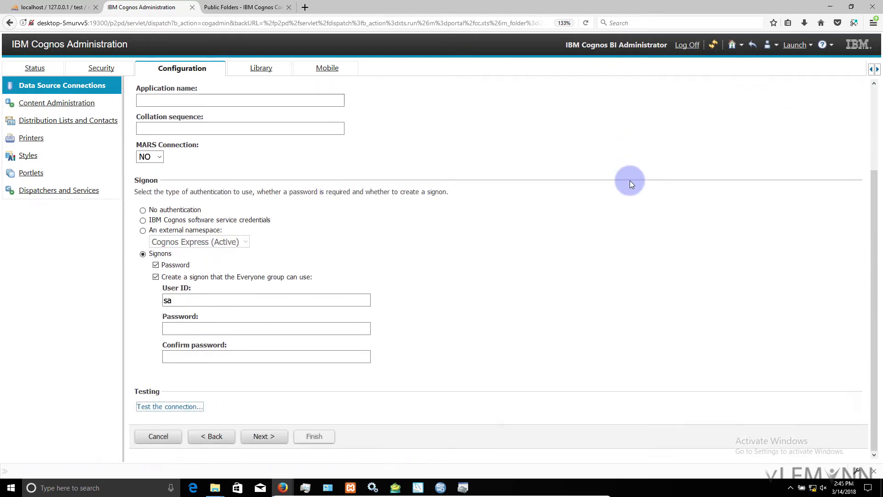
pyautogui.click(167, 440)
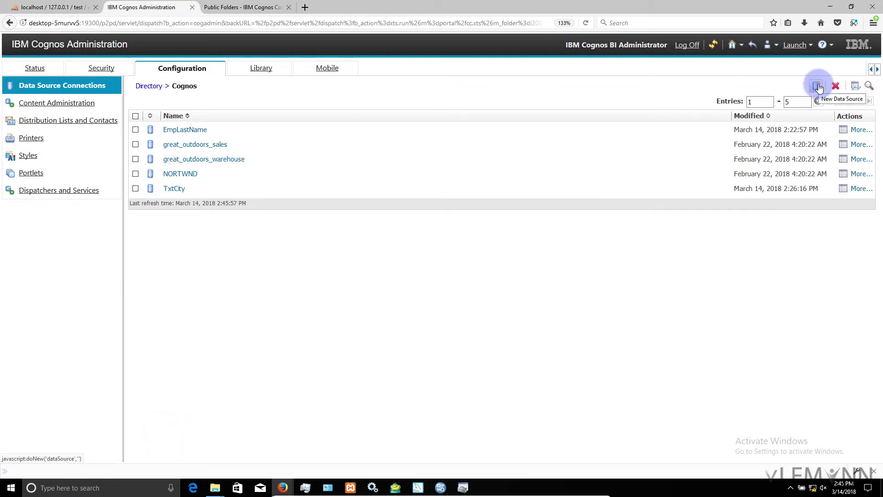
# Start a new data source named 'ssdsdsd'.
pyautogui.click(818, 88)
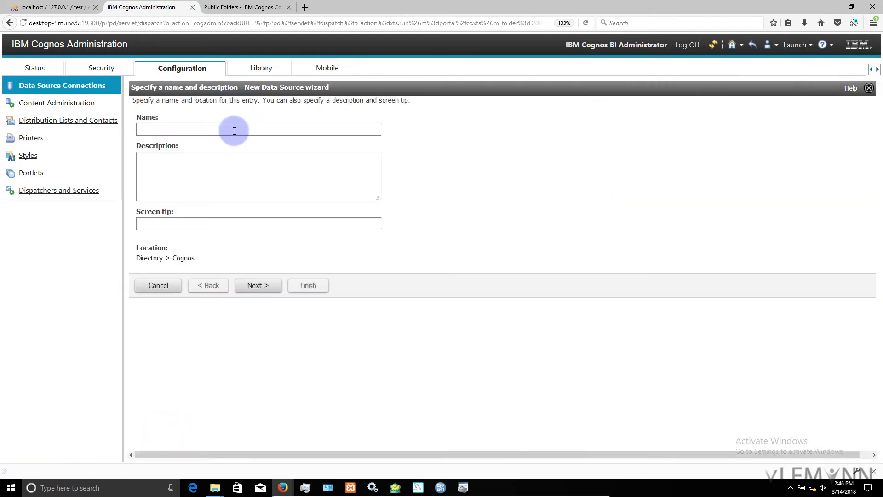
pyautogui.click(233, 131)
pyautogui.click(231, 154)
pyautogui.write('ssdsdsd')
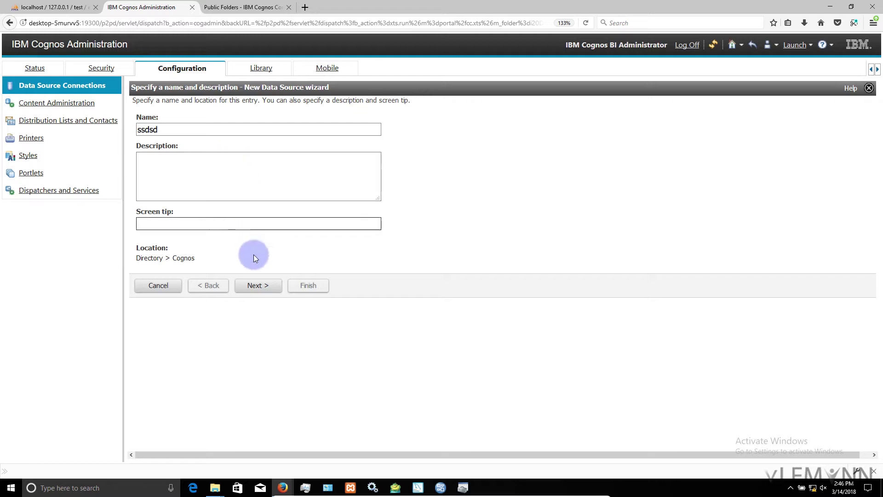
pyautogui.click(255, 288)
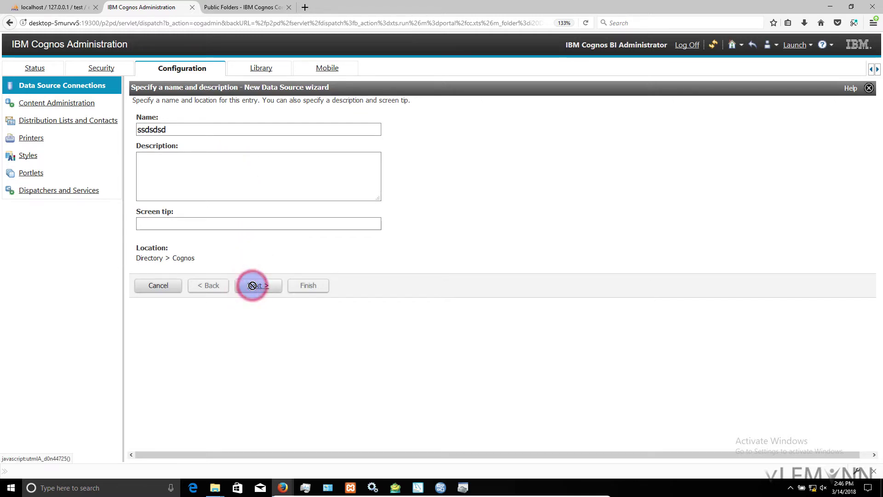
# Set the connection type to ODBC and reach the connection-string page.
pyautogui.click(252, 286)
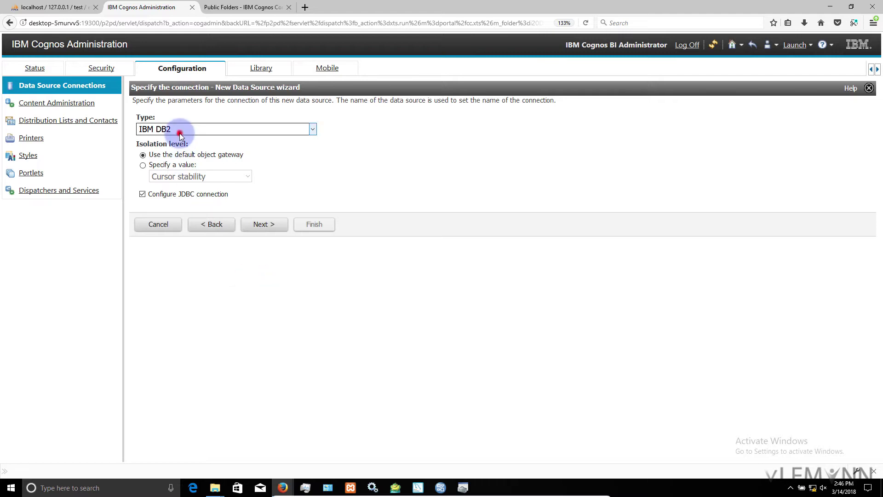
pyautogui.click(180, 133)
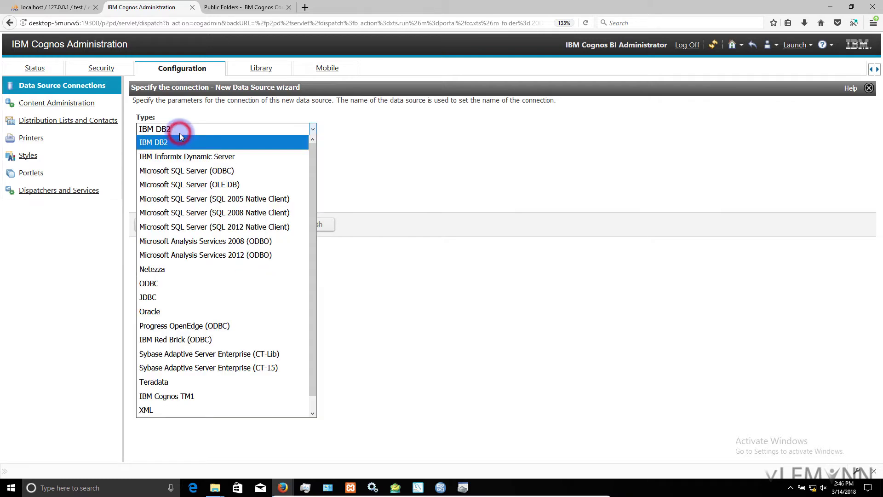
pyautogui.click(192, 280)
pyautogui.click(262, 228)
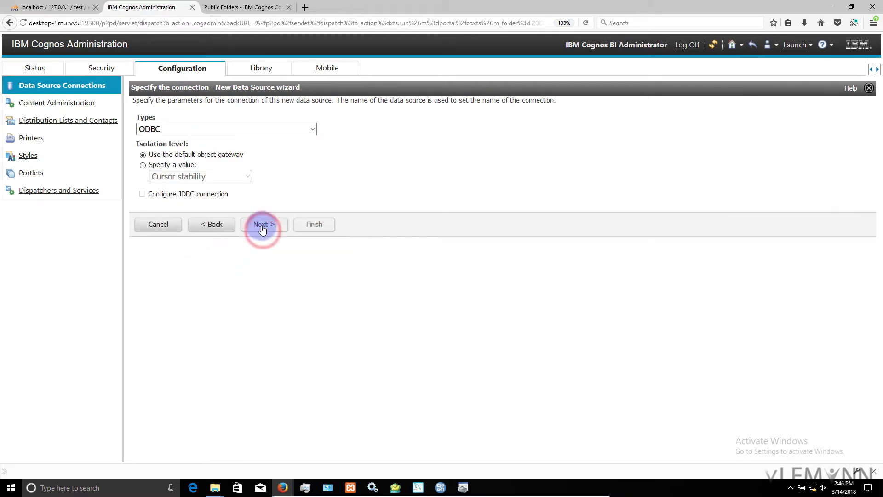
pyautogui.click(262, 228)
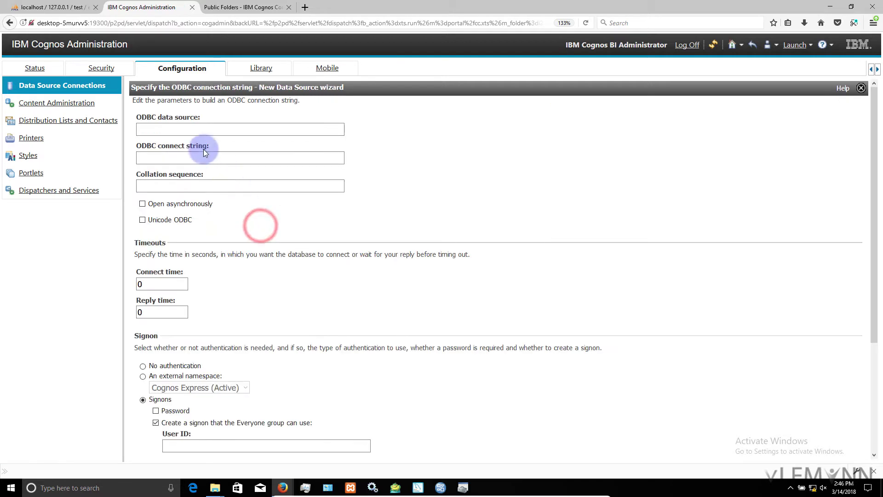
# Set the ODBC data source to MySQL with no authentication.
pyautogui.click(189, 130)
pyautogui.write('M')
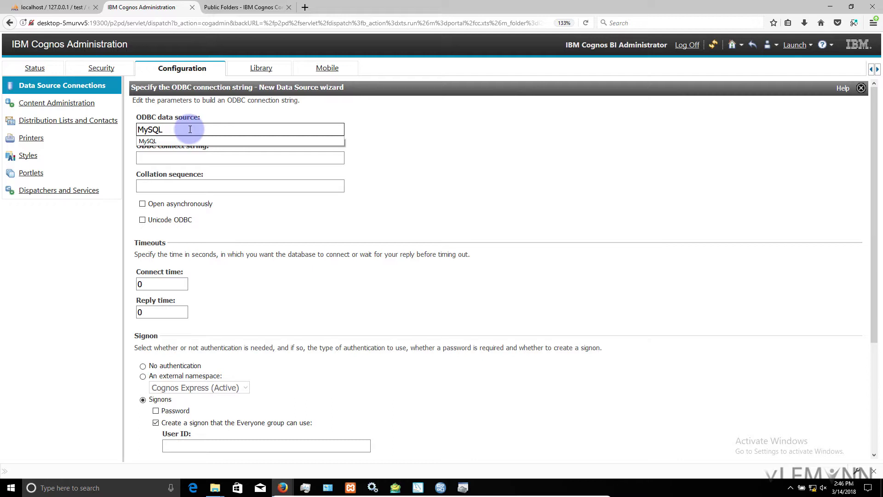
pyautogui.write('ySQL')
pyautogui.hotkey('alt', 'Tab')
pyautogui.click(240, 210)
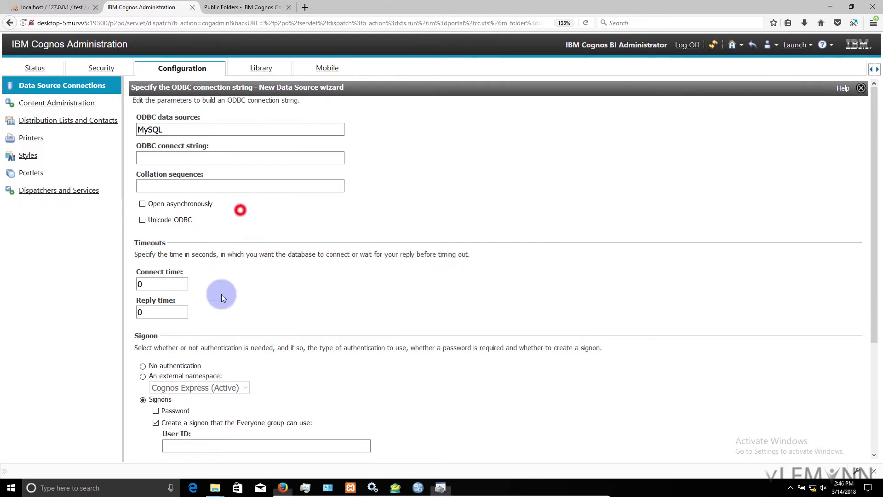
pyautogui.scroll(-3, 214, 358)
pyautogui.click(145, 221)
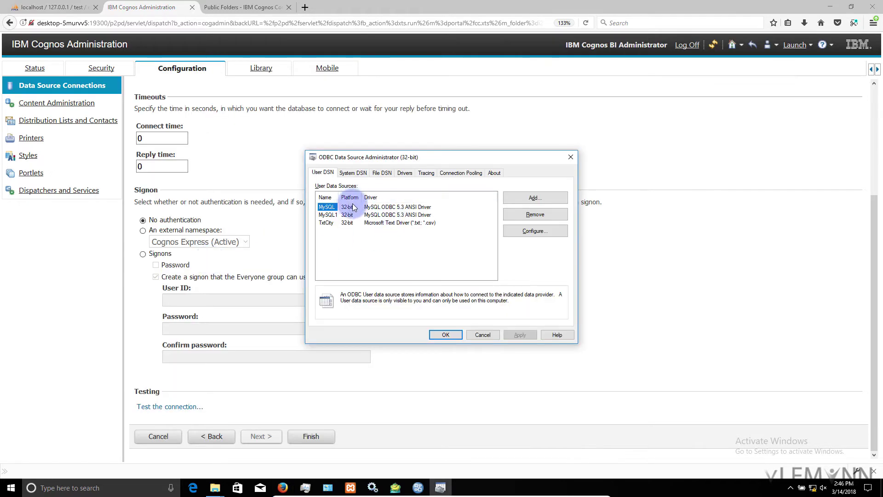
# Run a successful connection test, then cancel the wizard without saving.
pyautogui.click(142, 307)
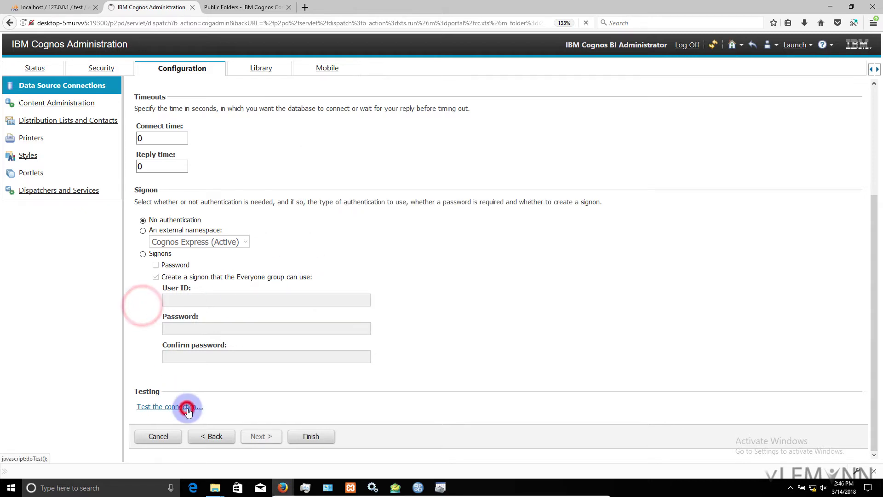
pyautogui.click(186, 406)
pyautogui.click(161, 145)
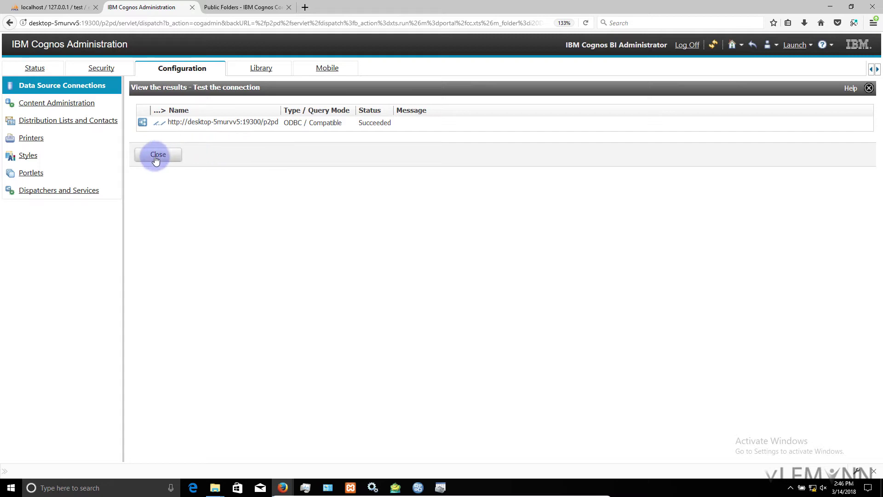
pyautogui.click(156, 156)
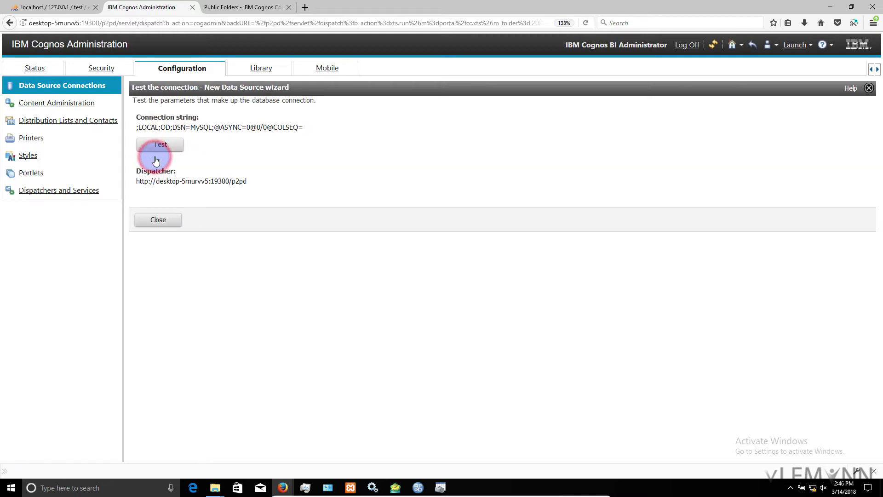
pyautogui.click(164, 219)
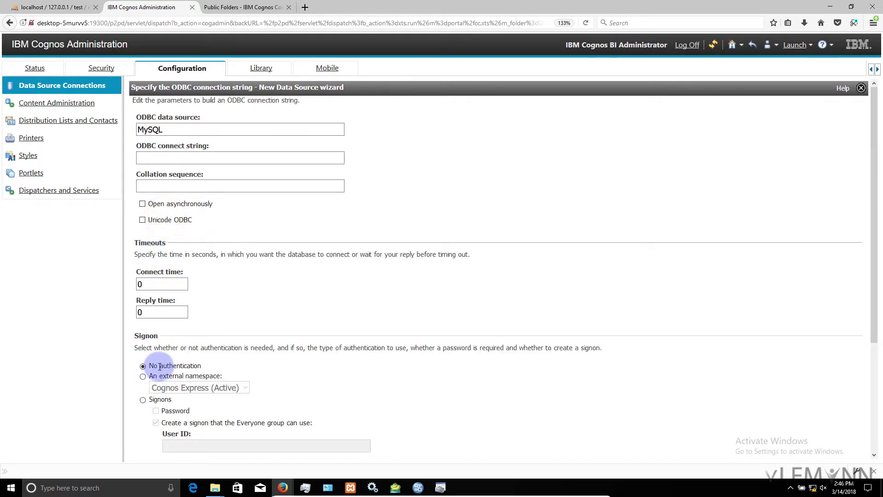
pyautogui.scroll(-3, 157, 362)
pyautogui.click(154, 436)
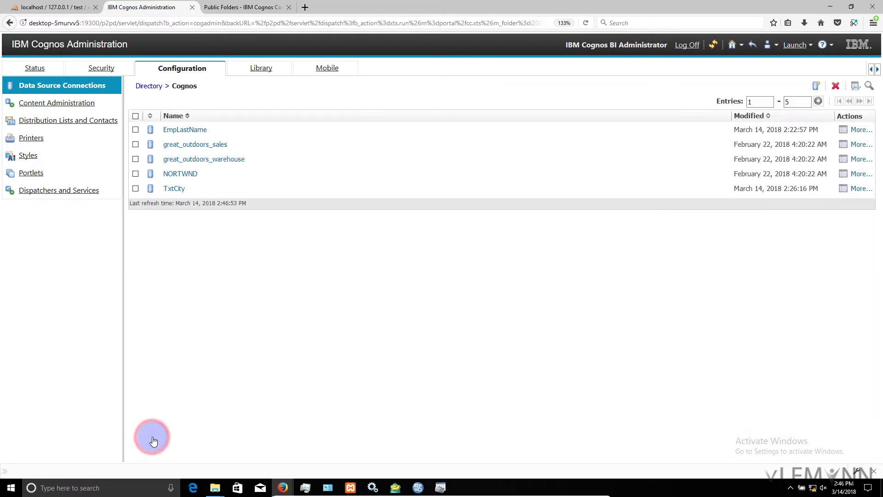
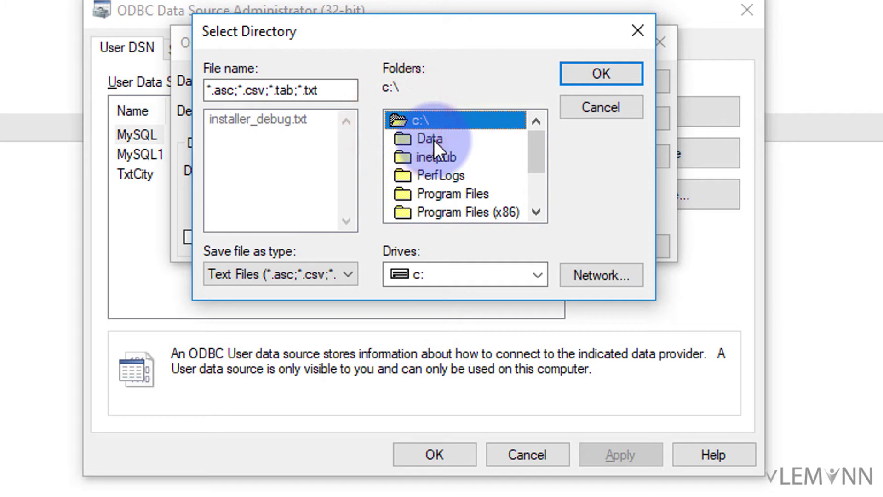
# Point the EmpCity text source at C:\DATA and open its Define Text Format window.
pyautogui.doubleClick(434, 140)
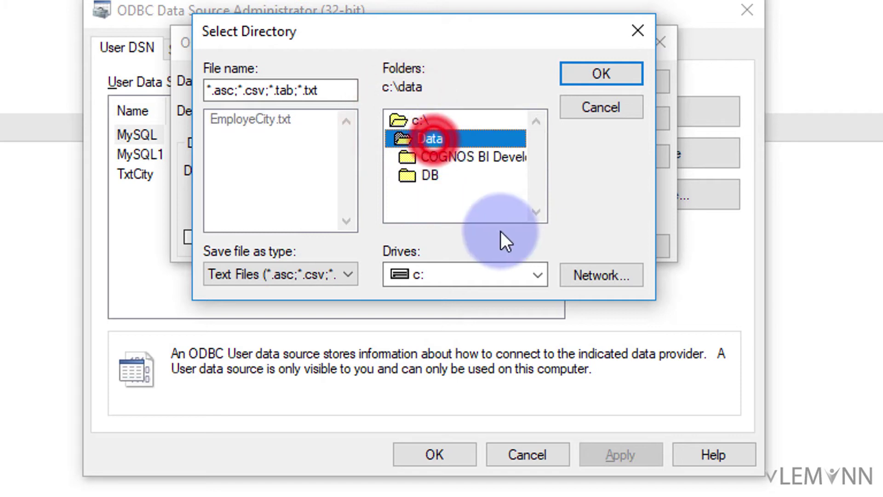
pyautogui.click(250, 119)
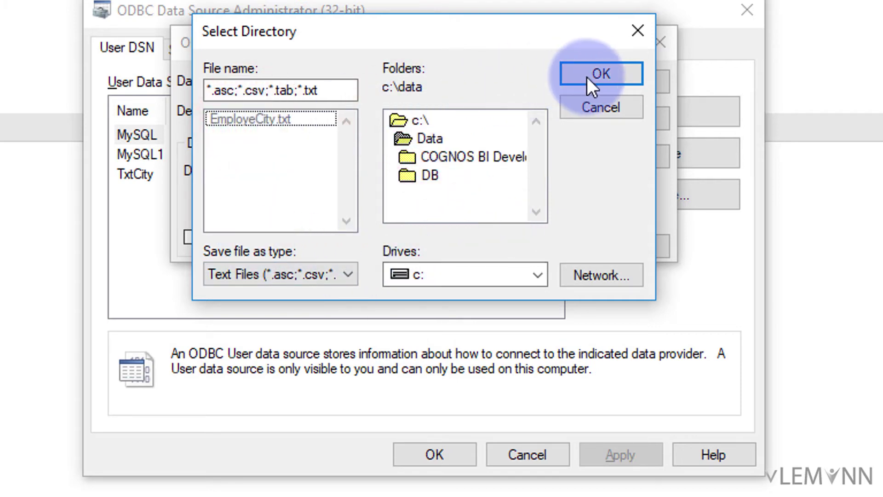
pyautogui.click(592, 74)
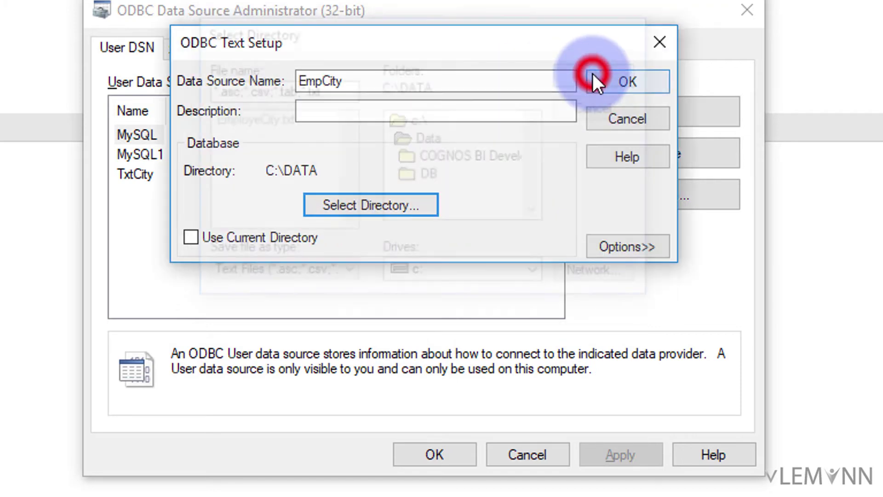
pyautogui.click(615, 246)
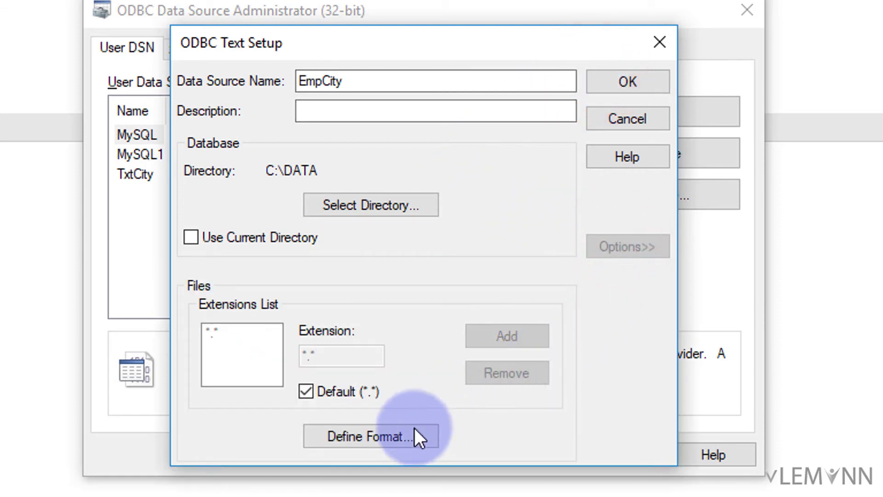
pyautogui.click(374, 430)
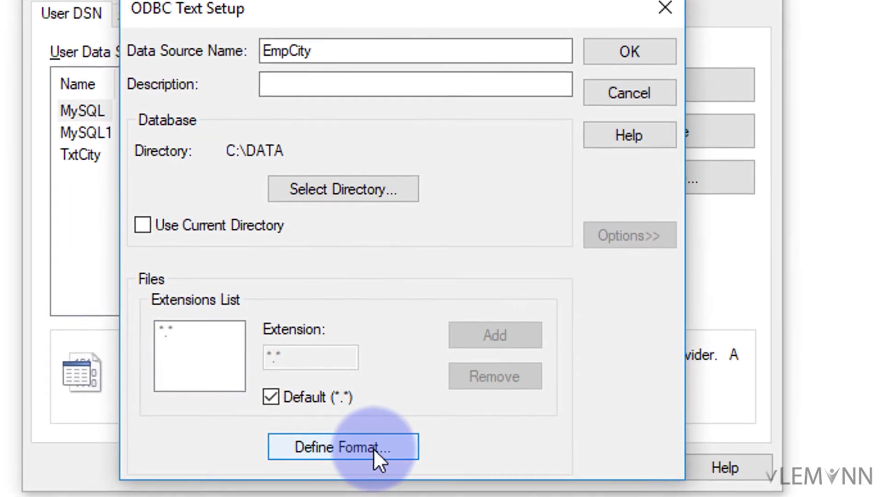
# Make employeecity.txt tab-delimited with a column-name header row and 25 rows to scan.
pyautogui.click(374, 448)
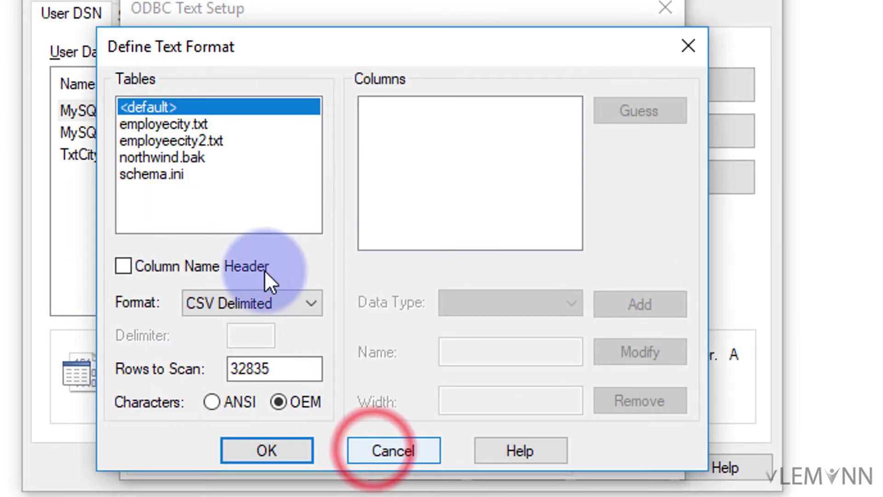
pyautogui.click(154, 121)
pyautogui.click(516, 305)
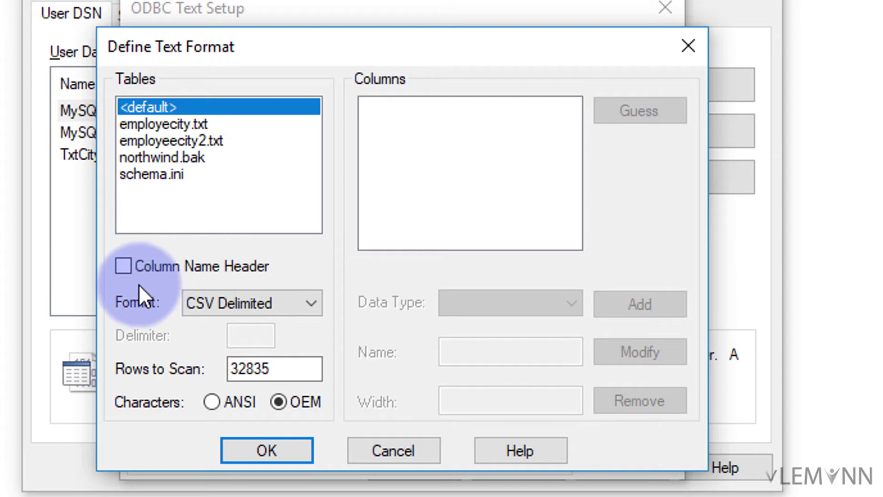
pyautogui.click(124, 273)
pyautogui.click(217, 305)
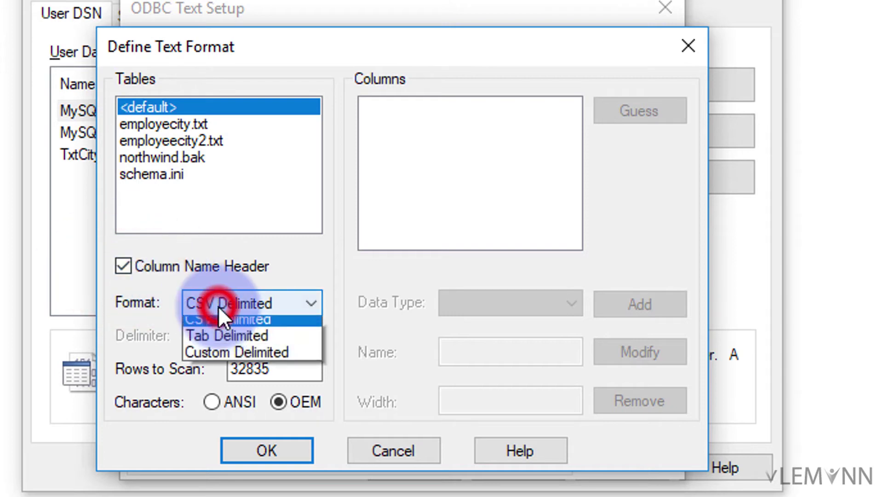
pyautogui.click(230, 343)
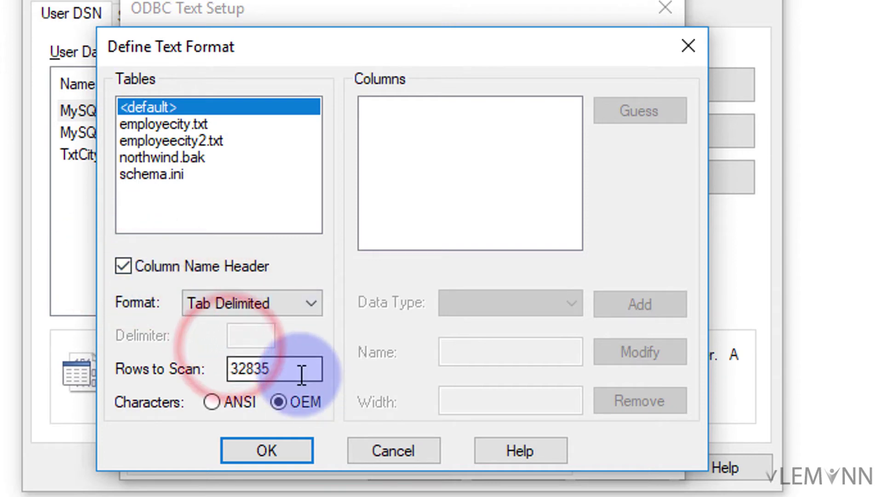
pyautogui.moveTo(299, 370); pyautogui.dragTo(197, 364)
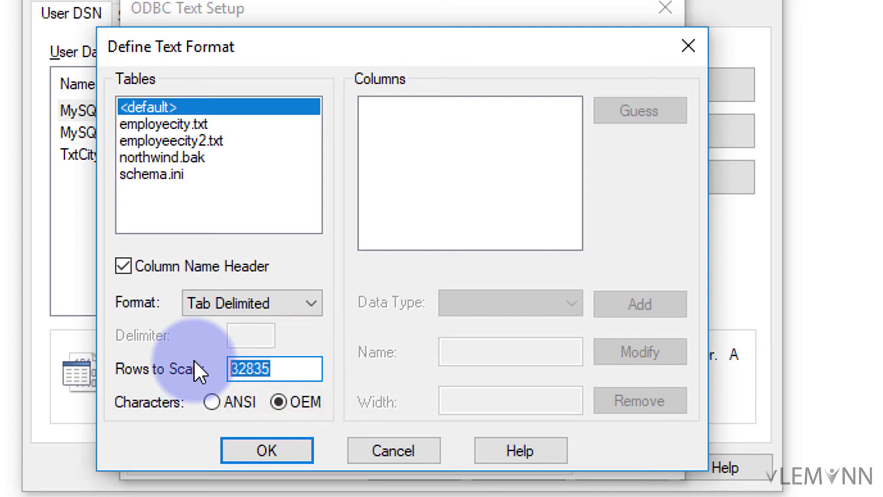
pyautogui.write('2')
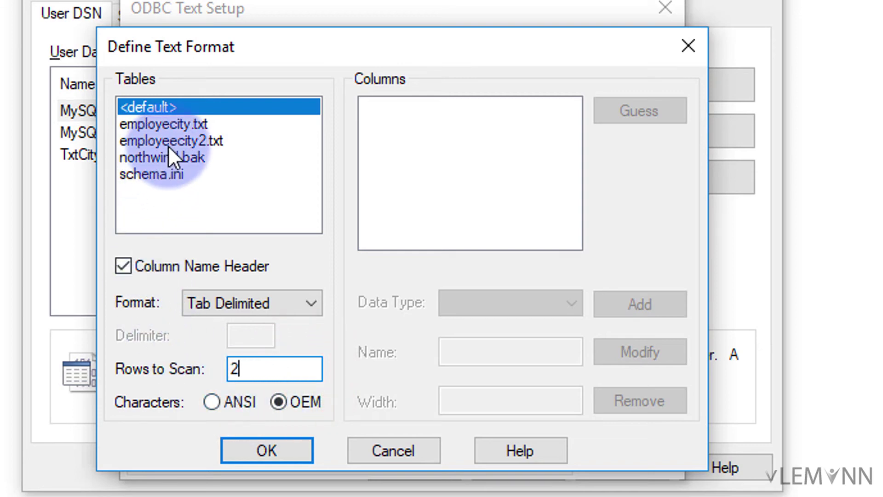
# Review the EMPLOYEEID and CITY column settings and save the format, which raises an error.
pyautogui.click(170, 118)
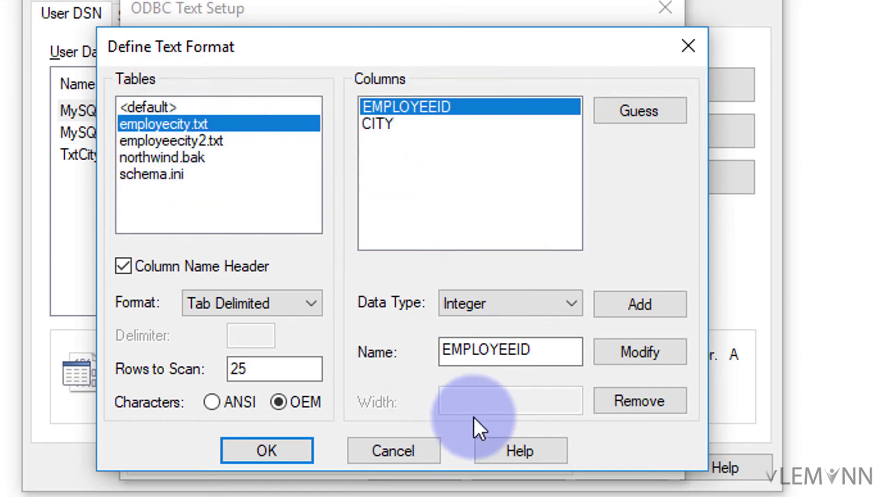
pyautogui.click(401, 122)
pyautogui.click(406, 103)
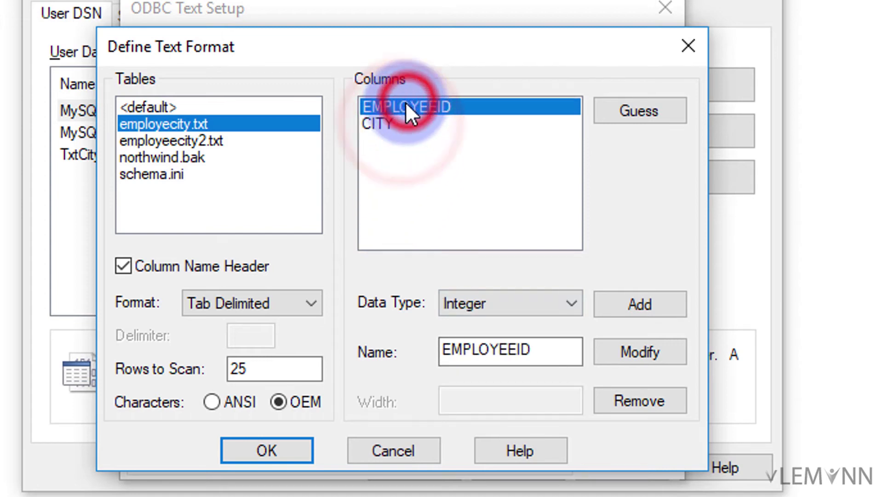
pyautogui.click(387, 121)
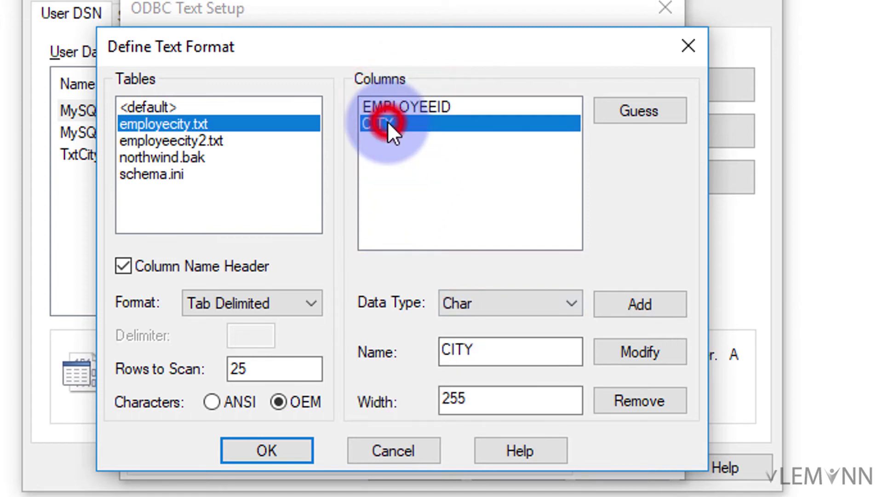
pyautogui.click(399, 98)
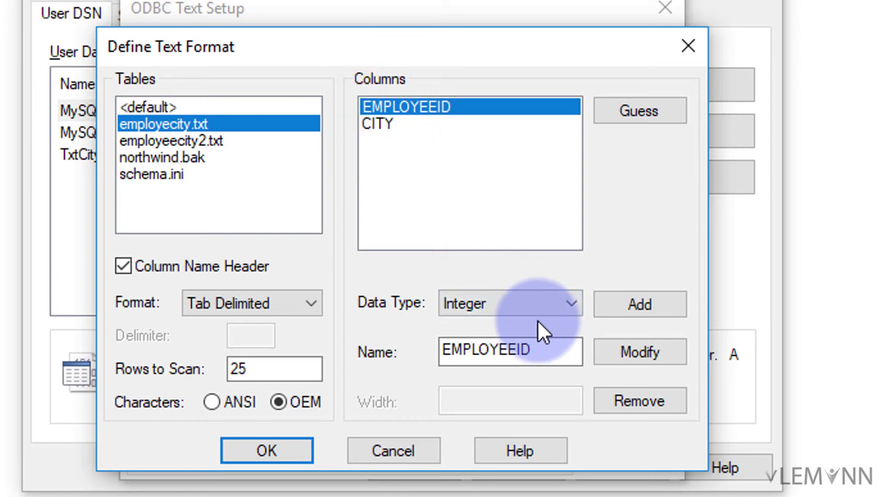
pyautogui.click(382, 124)
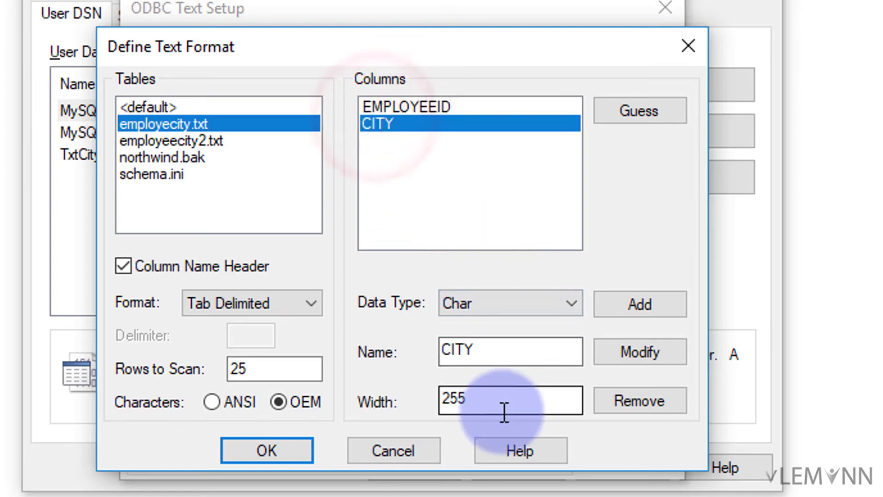
pyautogui.click(281, 449)
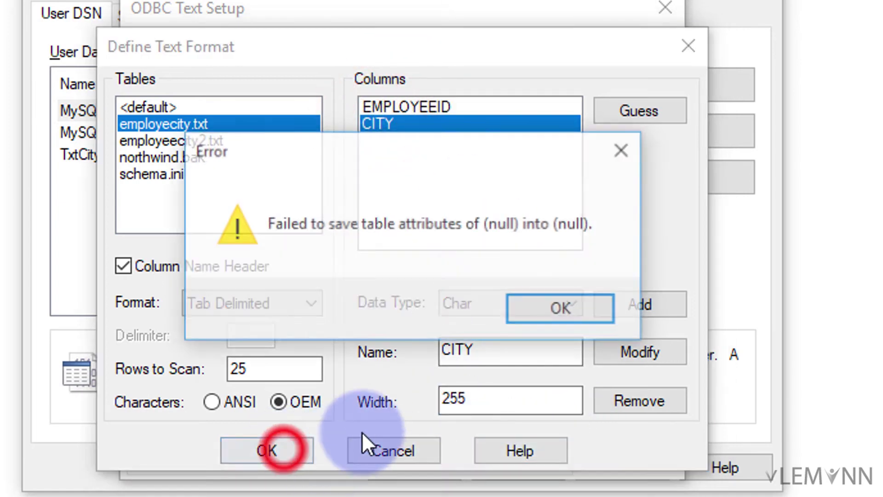
# Dismiss the save error, finish the EmpCity user DSN, and close the ODBC administrator.
pyautogui.click(549, 316)
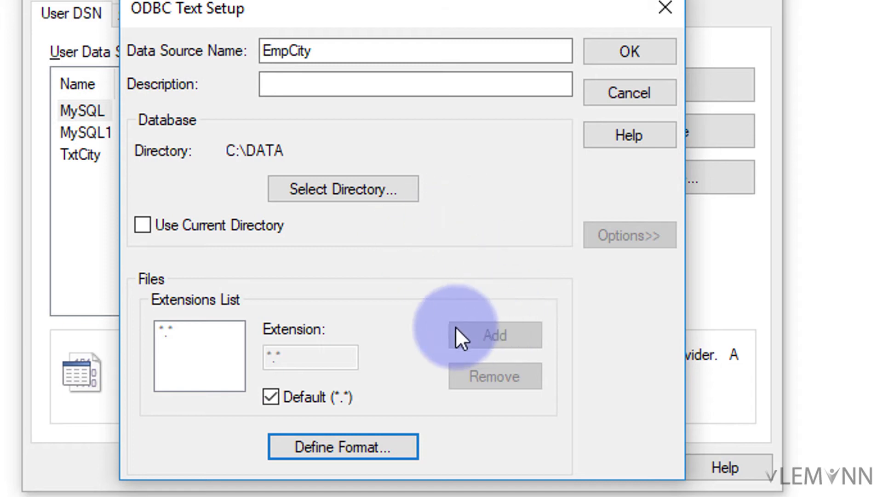
pyautogui.click(602, 56)
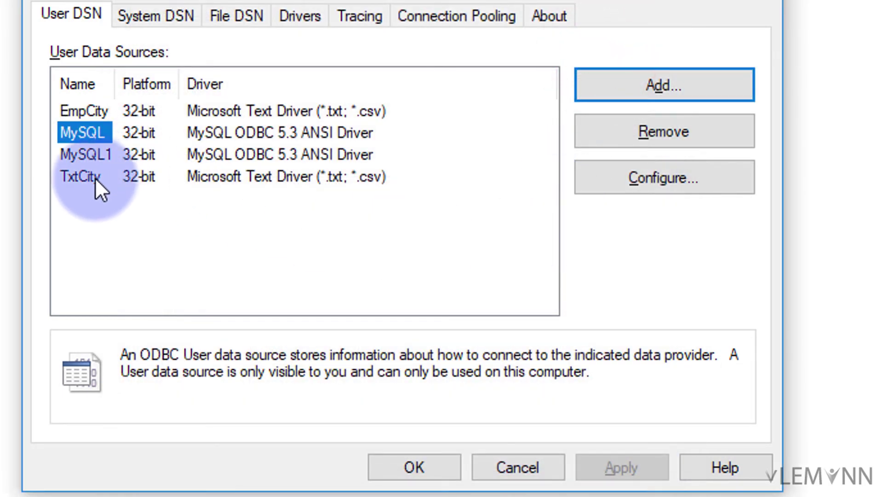
pyautogui.click(102, 110)
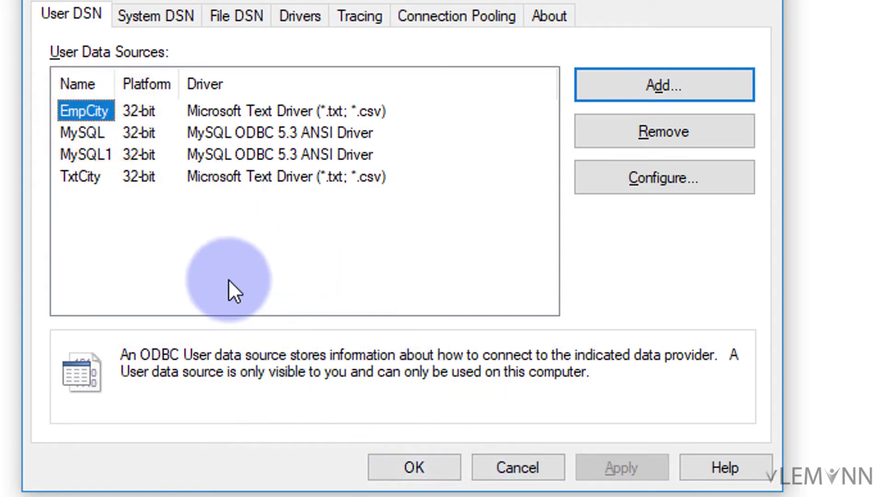
pyautogui.click(404, 465)
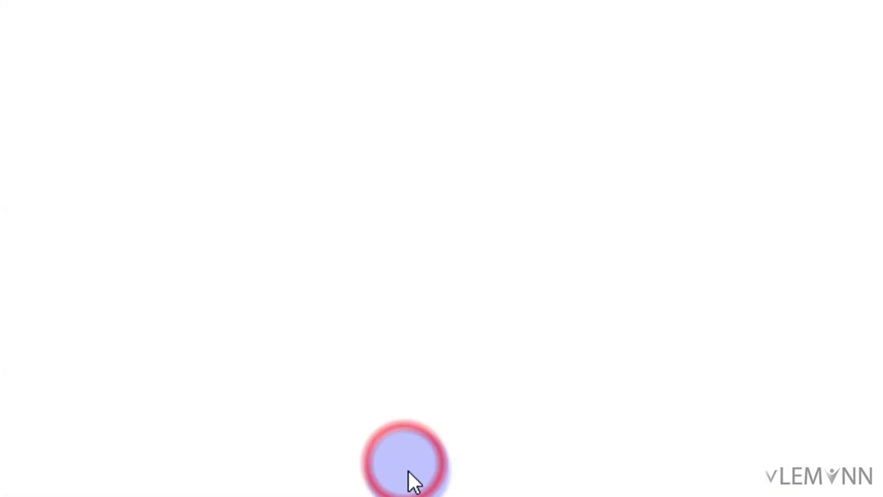
# Return to IBM Cognos Administration in Firefox and start the New Data Source wizard.
pyautogui.hotkey('alt', 'Tab')
pyautogui.hotkey('alt', 'Tab')
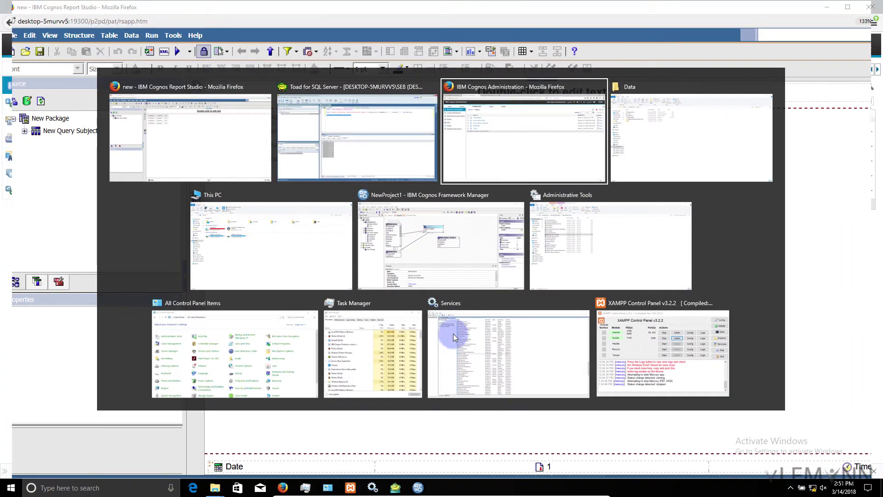
pyautogui.click(816, 90)
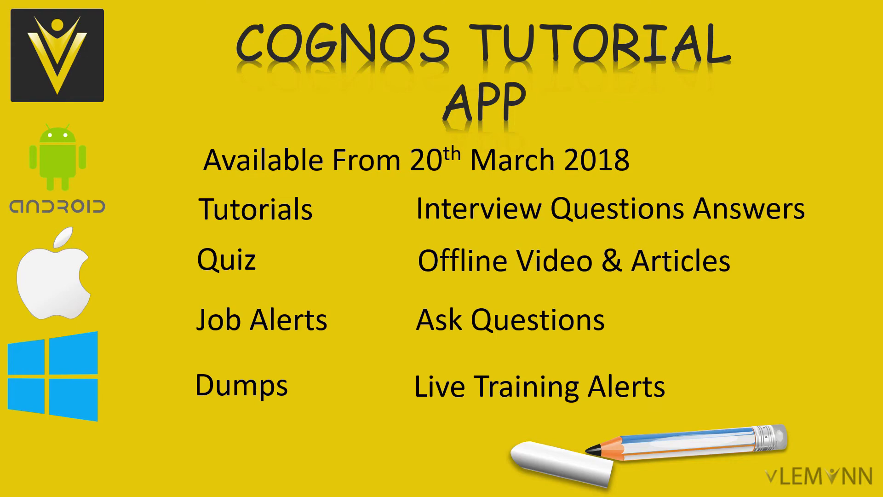
pyautogui.click(810, 87)
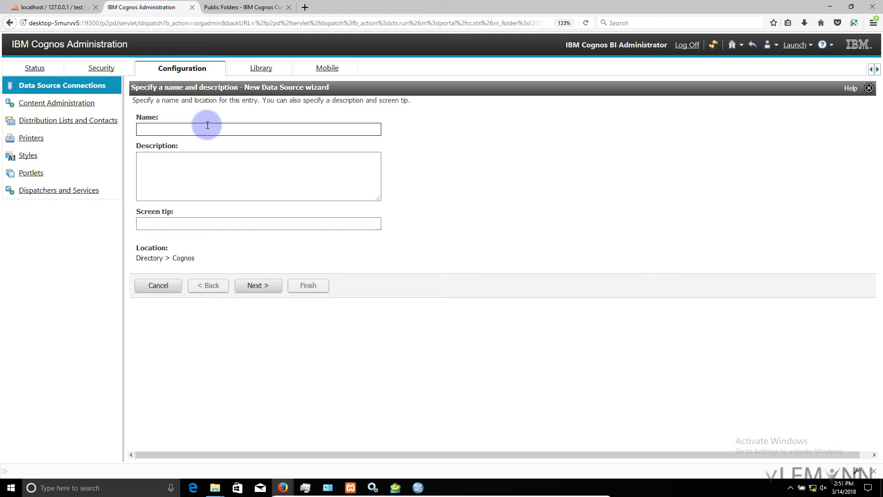
# Name the data source TextFile, turn off JDBC configuration, and choose ODBC as its type.
pyautogui.write('TextFile')
pyautogui.click(252, 285)
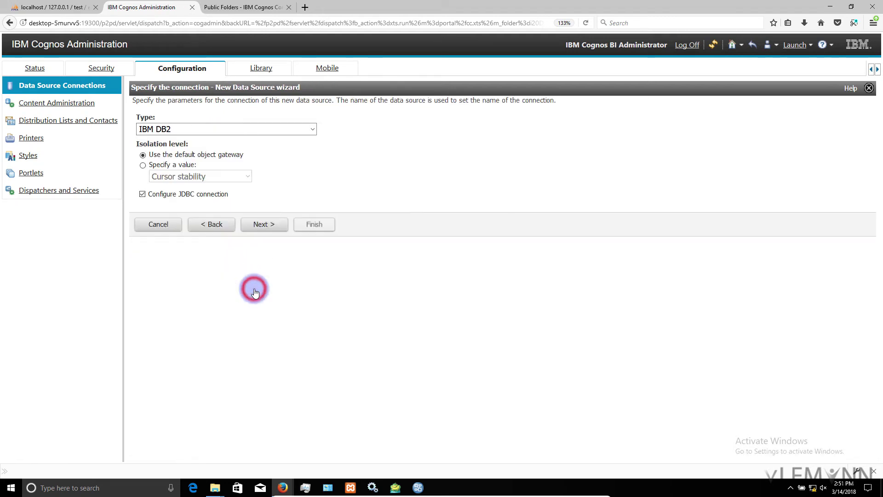
pyautogui.click(142, 193)
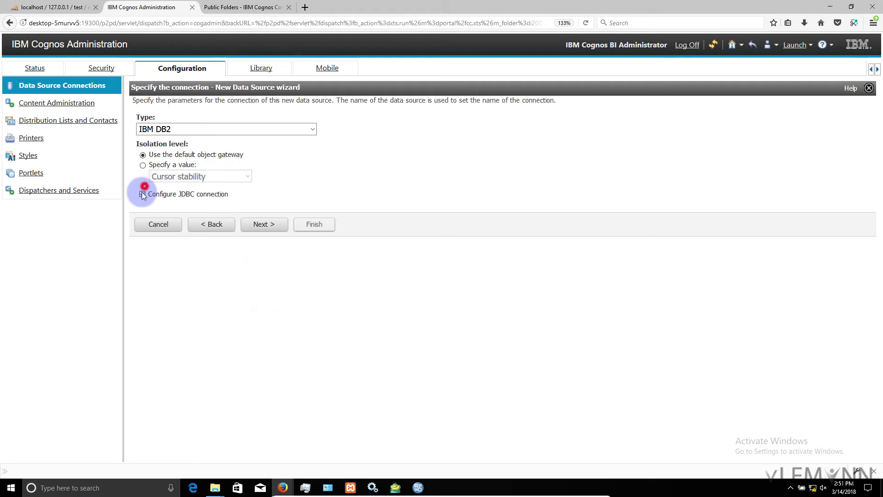
pyautogui.click(233, 134)
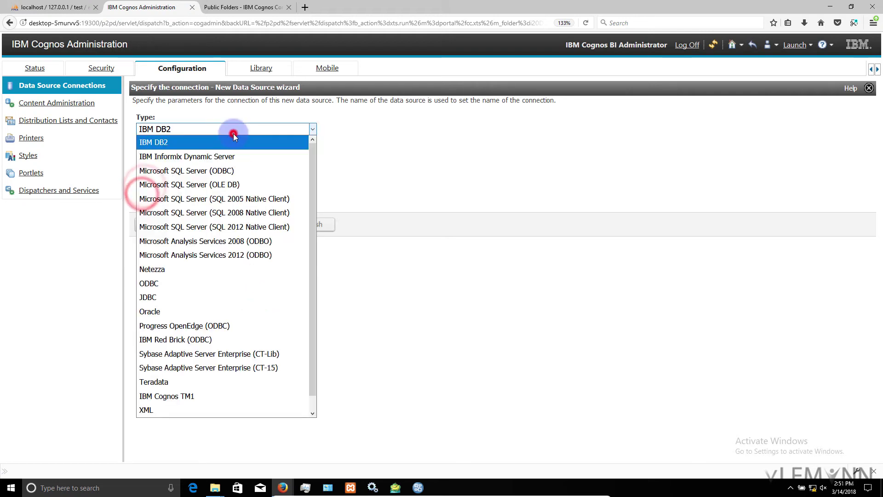
pyautogui.click(186, 284)
pyautogui.click(268, 224)
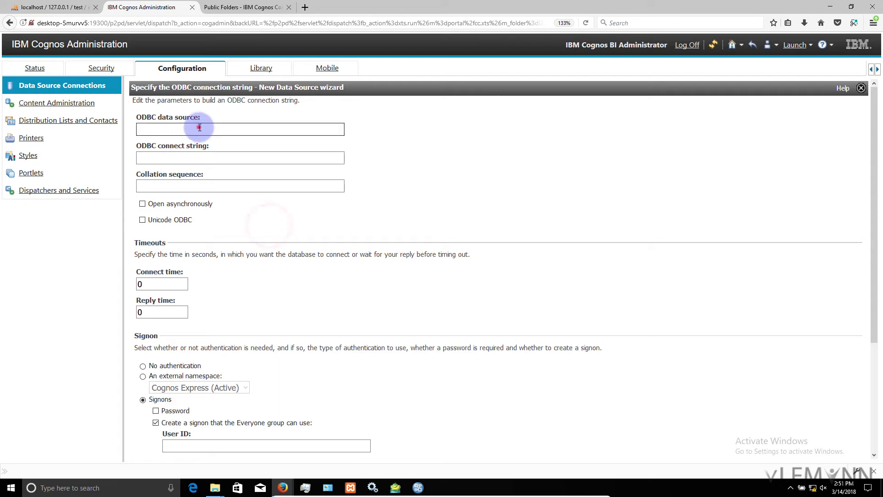
# Enter EmpCity as the ODBC data source, checking the 32-bit ODBC administrator along the way.
pyautogui.click(200, 128)
pyautogui.write('Emp')
pyautogui.hotkey('alt', 'Tab')
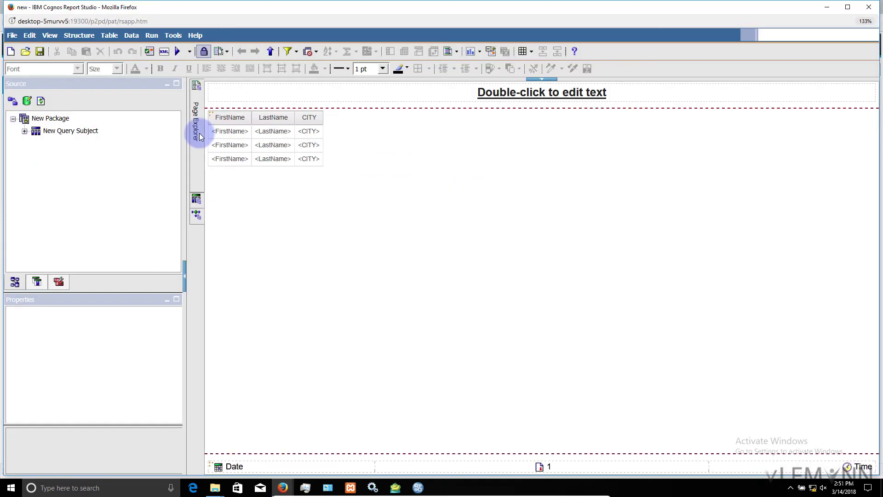
pyautogui.hotkey('alt', 'Tab')
pyautogui.hotkey('alt', 'Tab')
pyautogui.hotkey('alt', 'Tab')
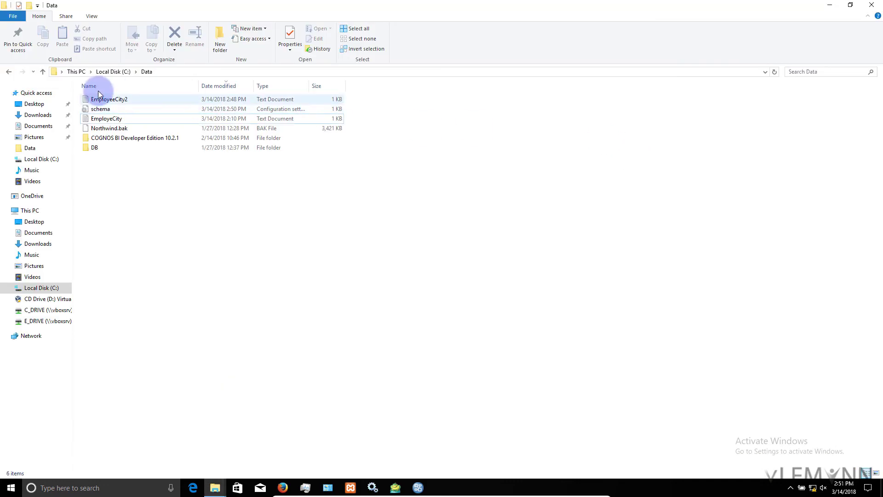
pyautogui.hotkey('alt', 'Tab')
pyautogui.hotkey('alt', 'Tab')
pyautogui.hotkey('alt', 'Tab')
pyautogui.hotkey('alt', 'Tab')
pyautogui.hotkey('alt', 'Tab')
pyautogui.hotkey('alt', 'Tab')
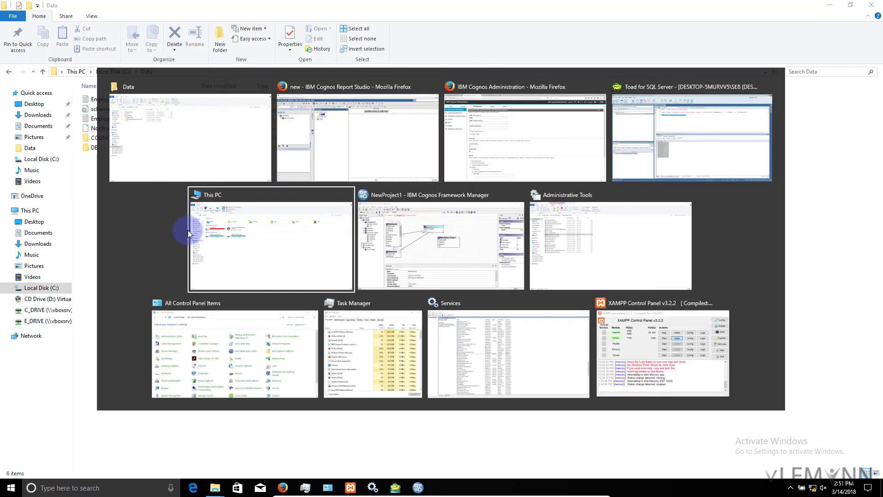
pyautogui.click(200, 179)
pyautogui.doubleClick(154, 176)
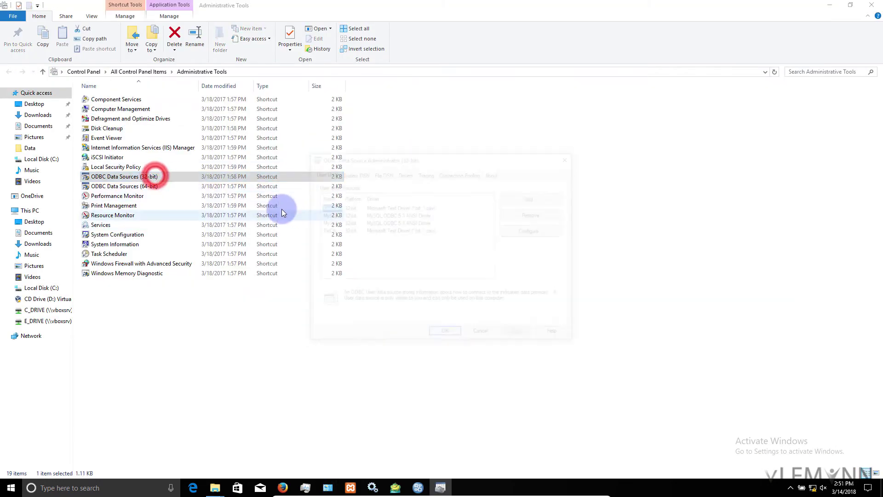
pyautogui.hotkey('alt', 'Tab')
pyautogui.hotkey('alt', 'Tab')
pyautogui.hotkey('alt', 'Tab')
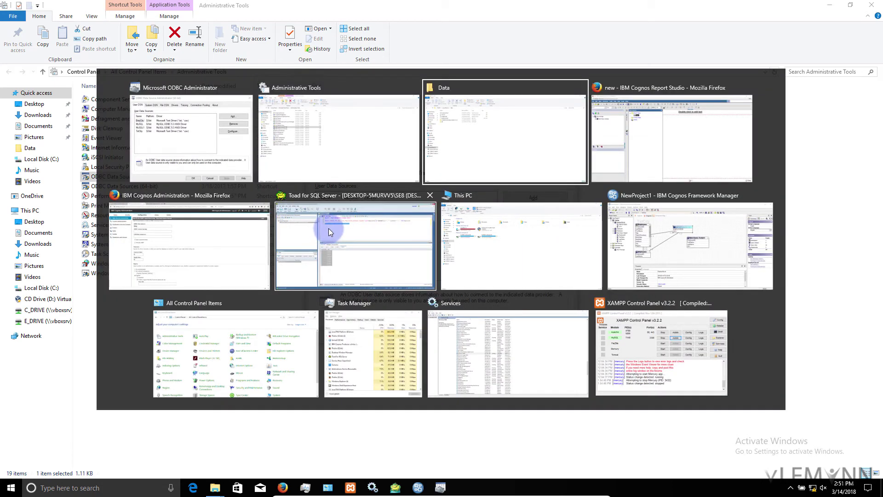
pyautogui.click(219, 231)
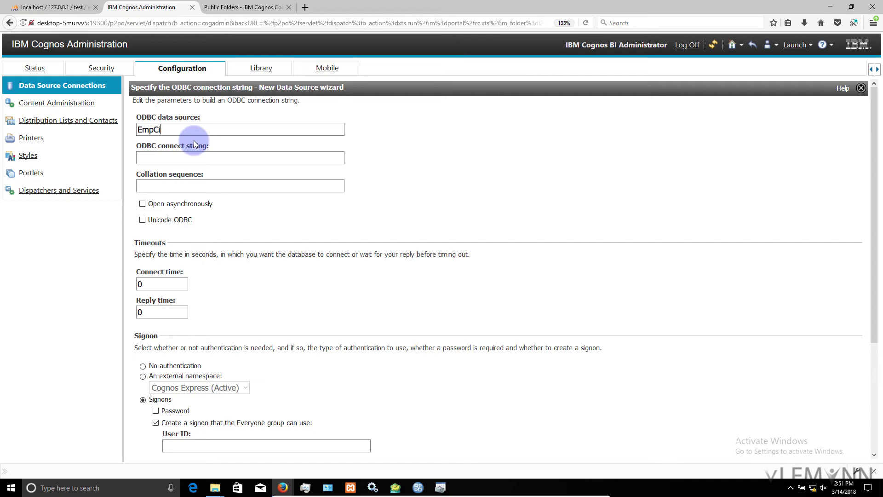
pyautogui.write('ty')
# Choose no authentication and test the connection, which reports Succeeded.
pyautogui.click(142, 365)
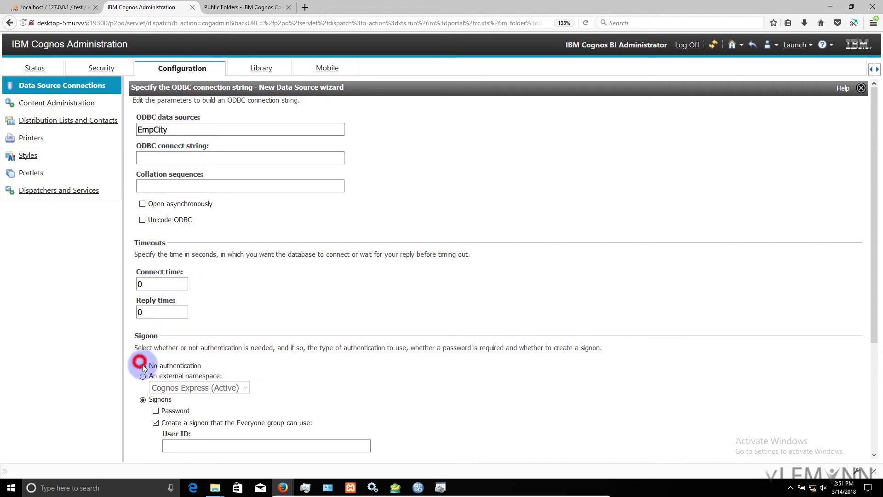
pyautogui.scroll(-3, 332, 380)
pyautogui.click(155, 406)
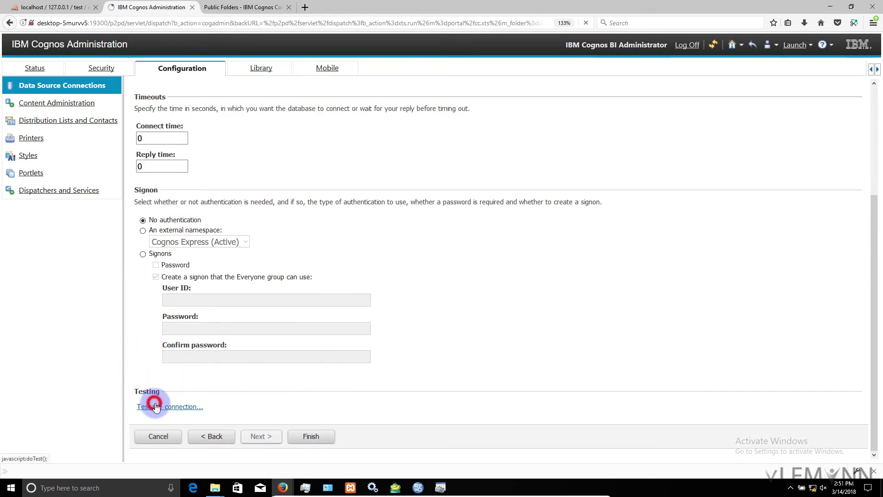
pyautogui.click(162, 146)
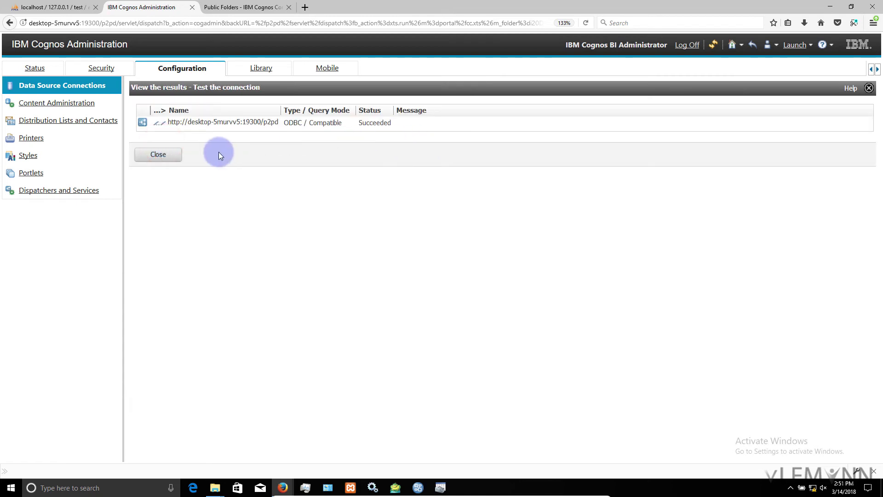
pyautogui.click(158, 154)
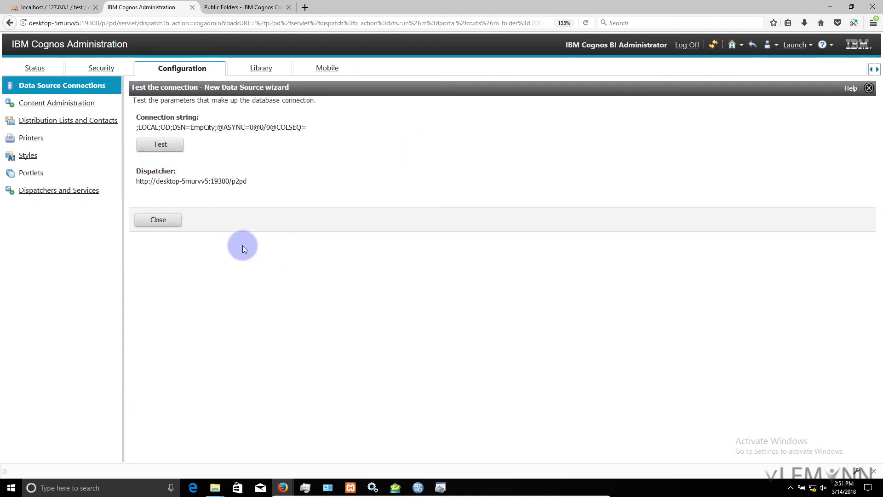
pyautogui.click(157, 220)
# In Framework Manager, run the Metadata Wizard on TxtCity to view data sources, then cancel it.
pyautogui.hotkey('alt', 'Tab')
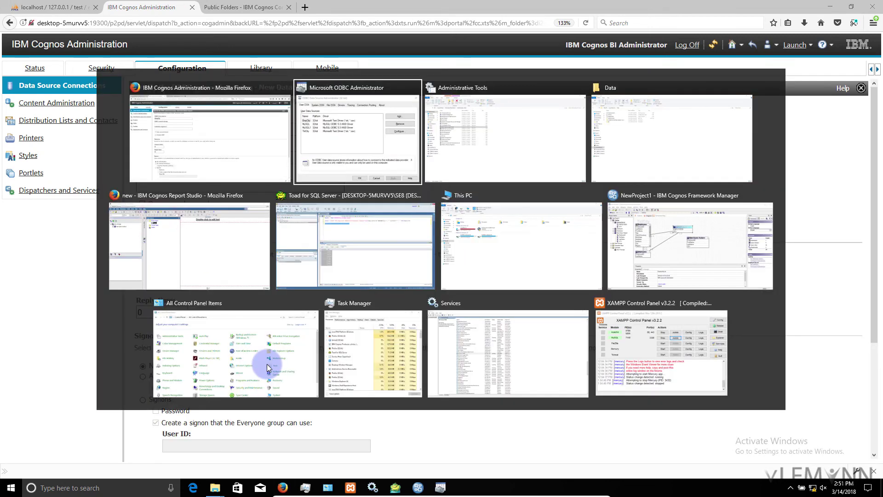
pyautogui.hotkey('alt', 'Tab')
pyautogui.hotkey('alt', 'Tab')
pyautogui.hotkey('alt', 'Tab')
pyautogui.hotkey('alt', 'Tab')
pyautogui.hotkey('alt', 'Tab')
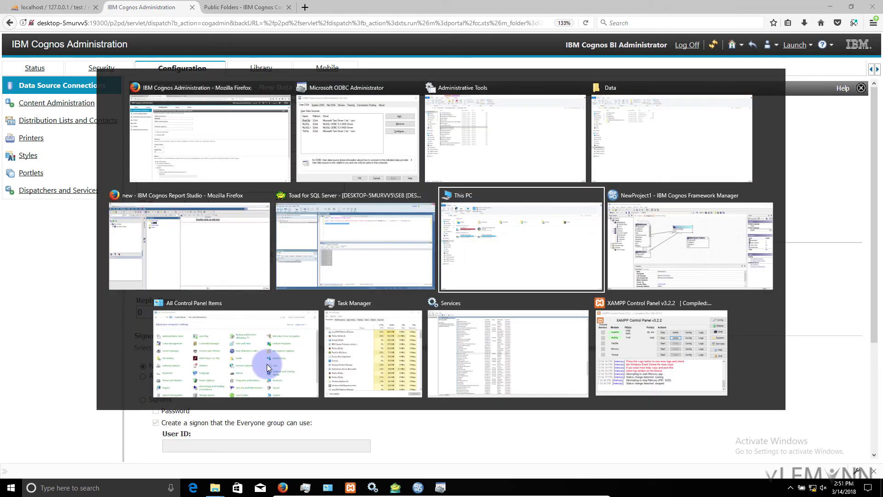
pyautogui.hotkey('alt', 'Tab')
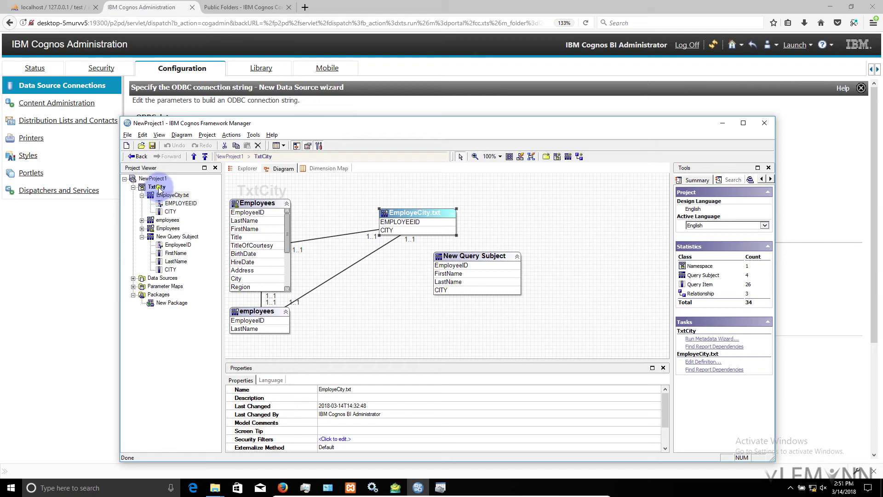
pyautogui.rightClick(159, 189)
pyautogui.click(196, 243)
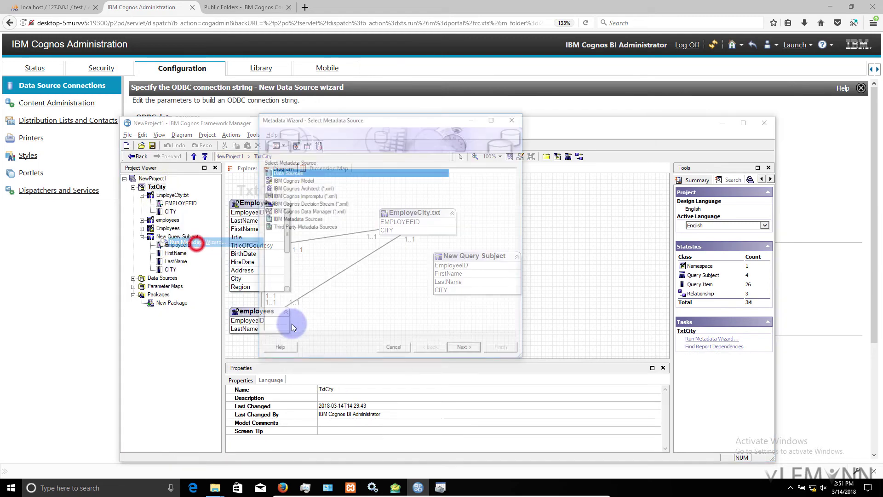
pyautogui.click(466, 350)
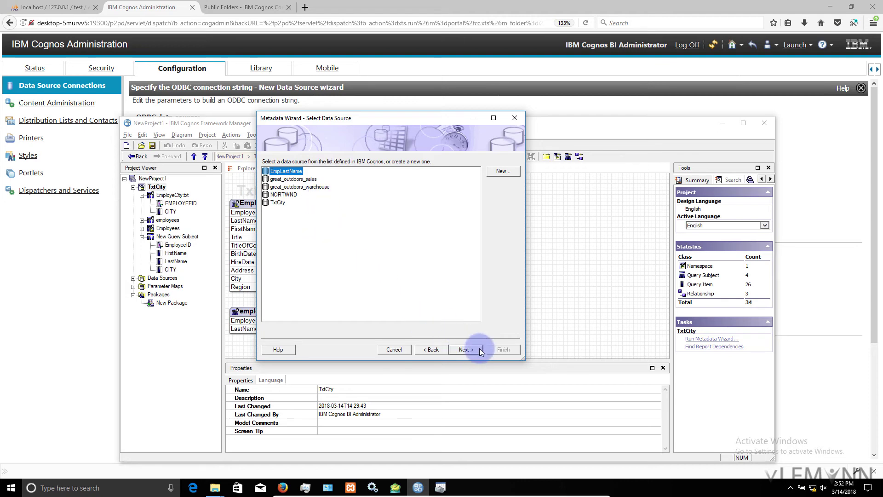
pyautogui.click(390, 348)
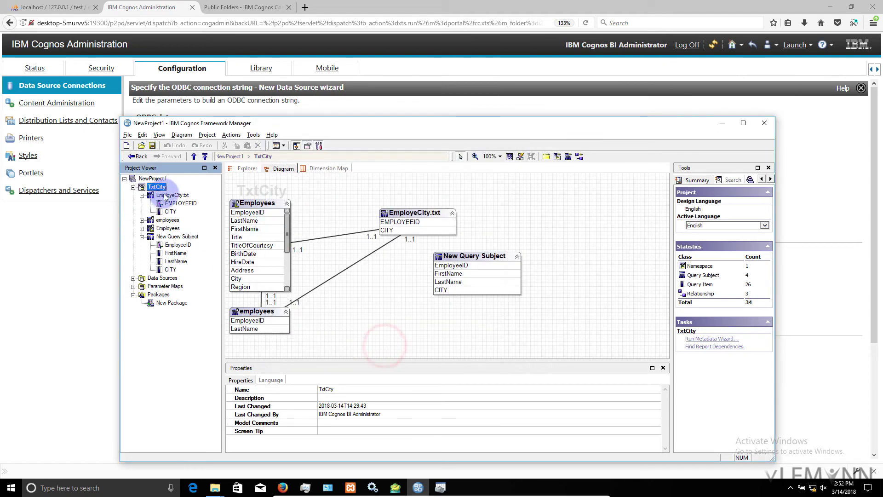
pyautogui.click(165, 196)
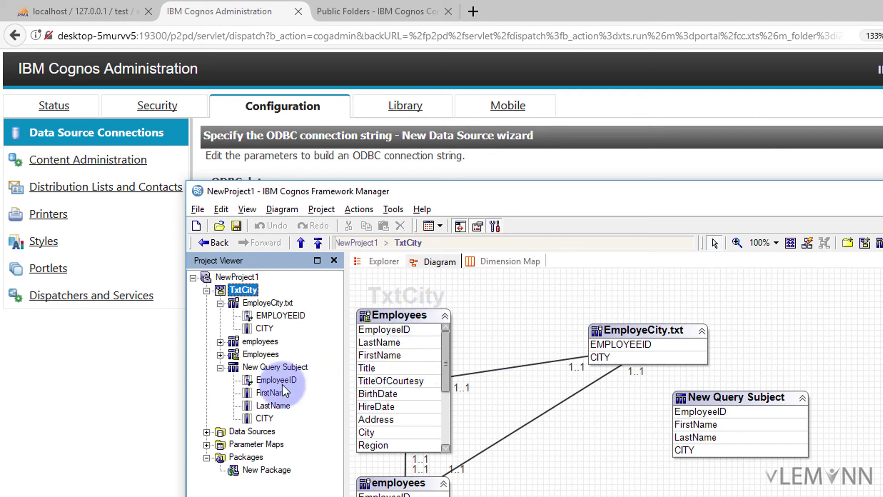
# Open New Query Subject, look over its LastName and CITY query items, and close it.
pyautogui.click(278, 367)
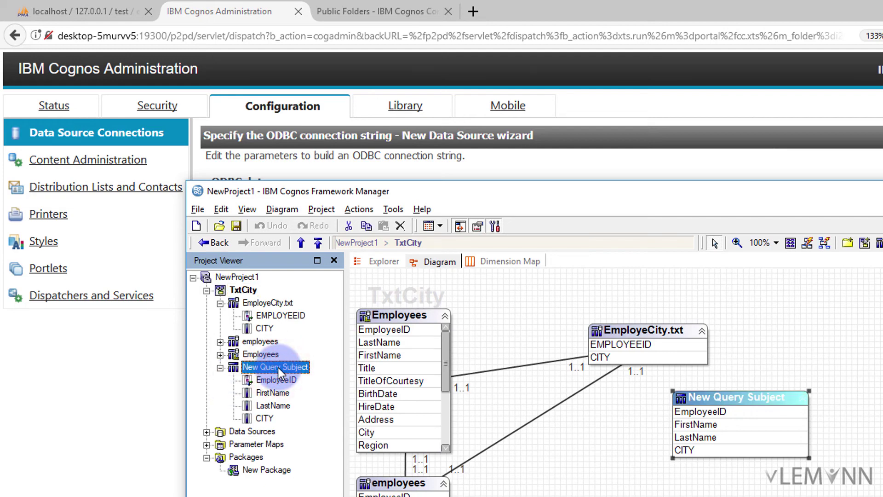
pyautogui.doubleClick(278, 367)
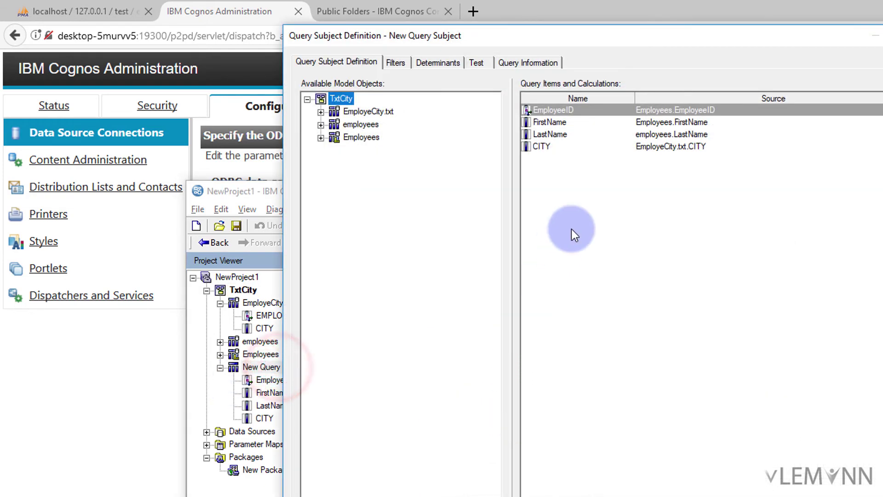
pyautogui.moveTo(568, 39); pyautogui.dragTo(863, 93)
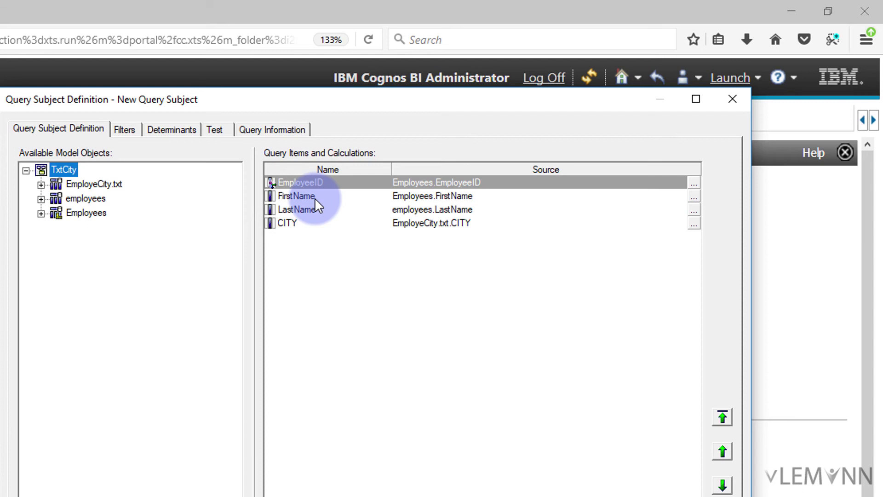
pyautogui.click(314, 209)
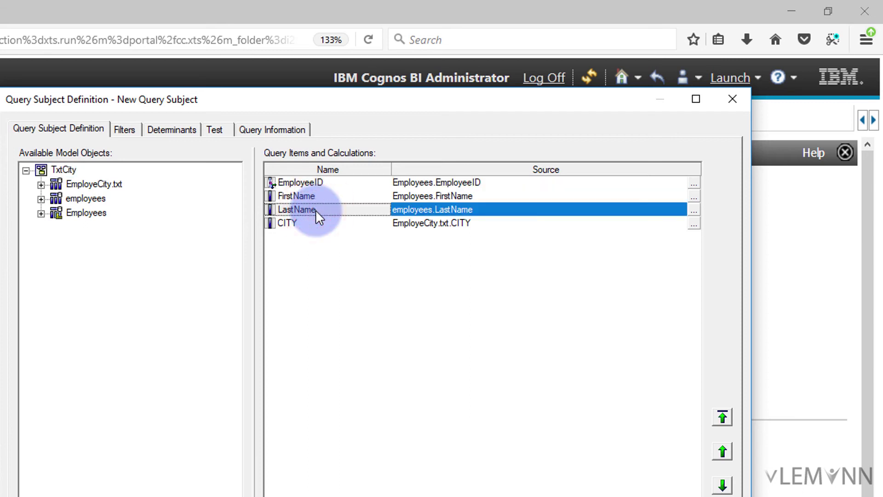
pyautogui.click(321, 222)
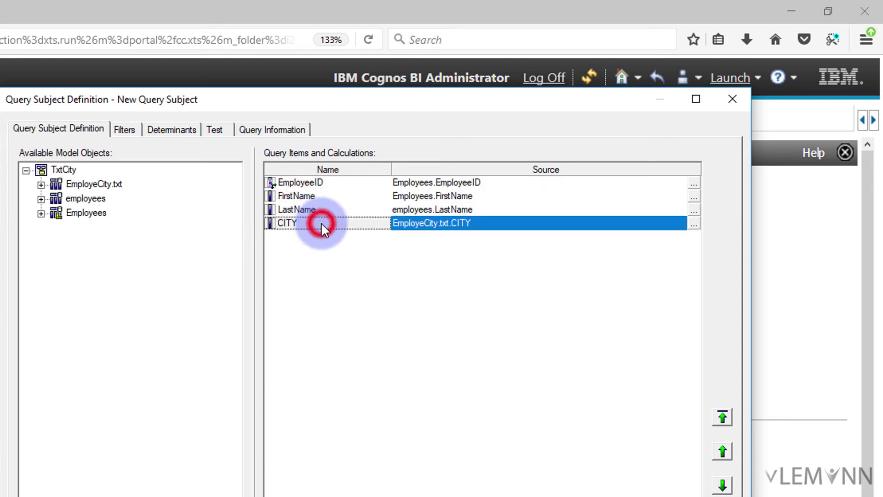
pyautogui.click(724, 98)
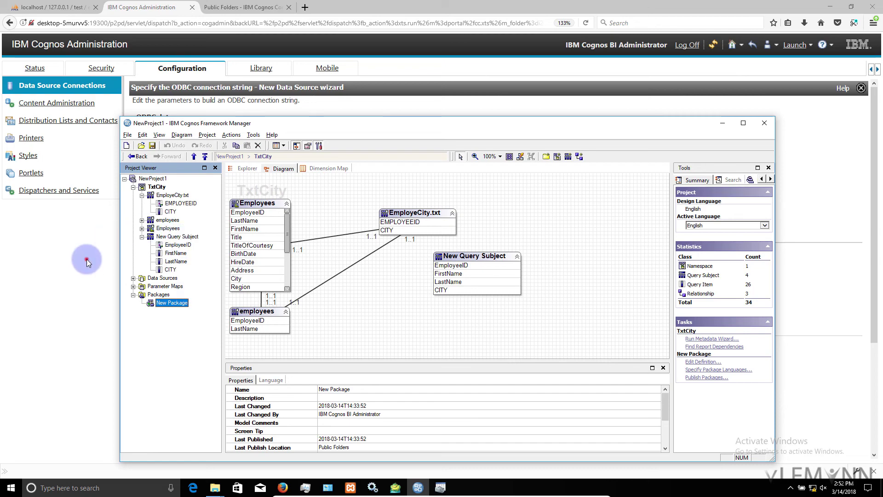
# In Cognos Connection, go to Public Folders and open the New Package folder.
pyautogui.click(86, 258)
pyautogui.click(242, 8)
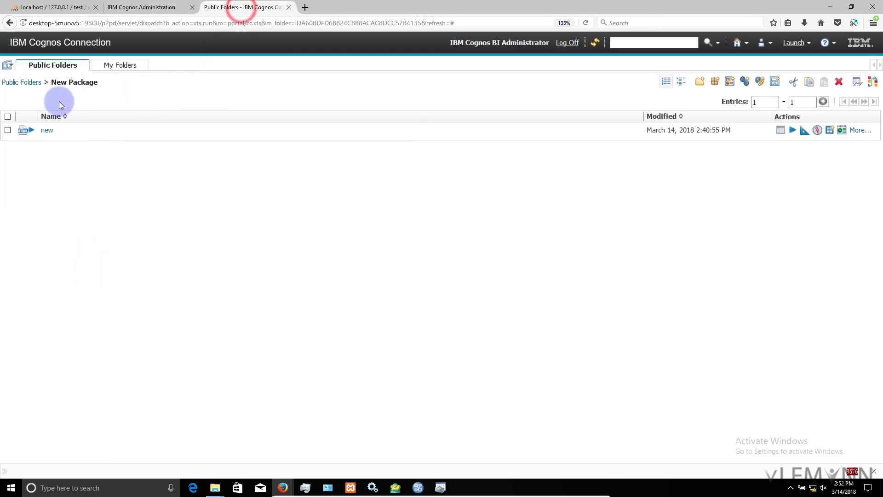
pyautogui.click(35, 82)
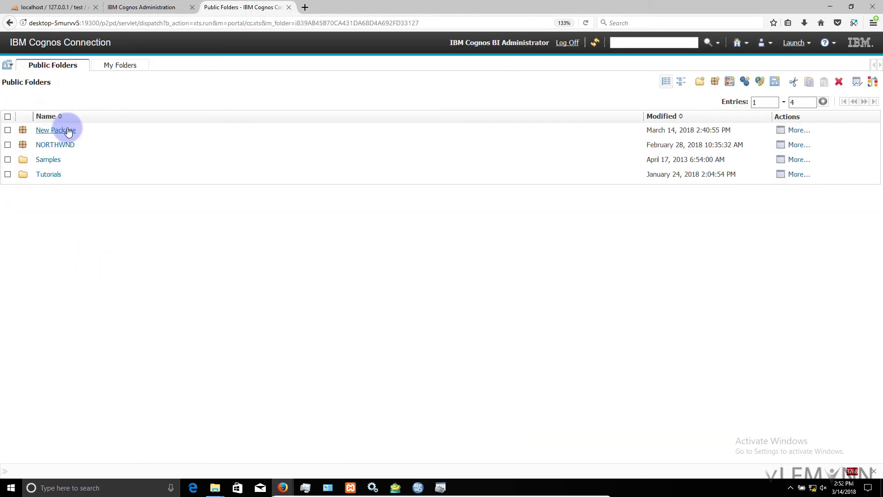
pyautogui.click(62, 130)
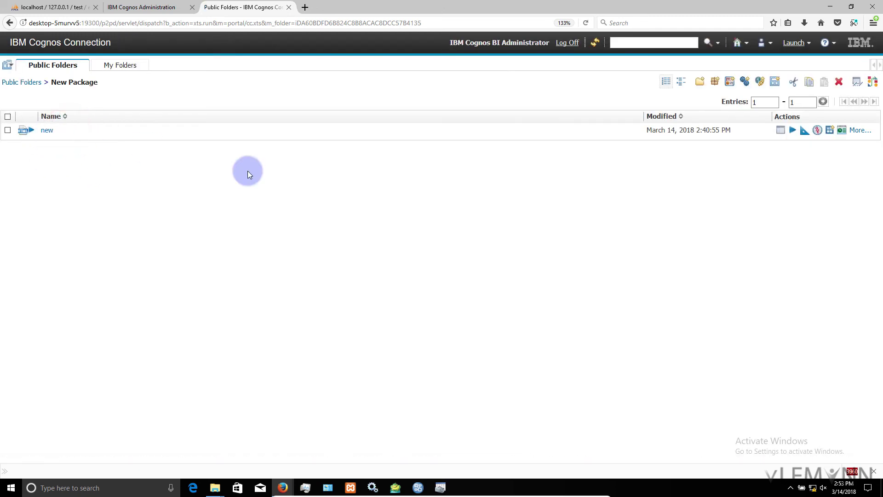